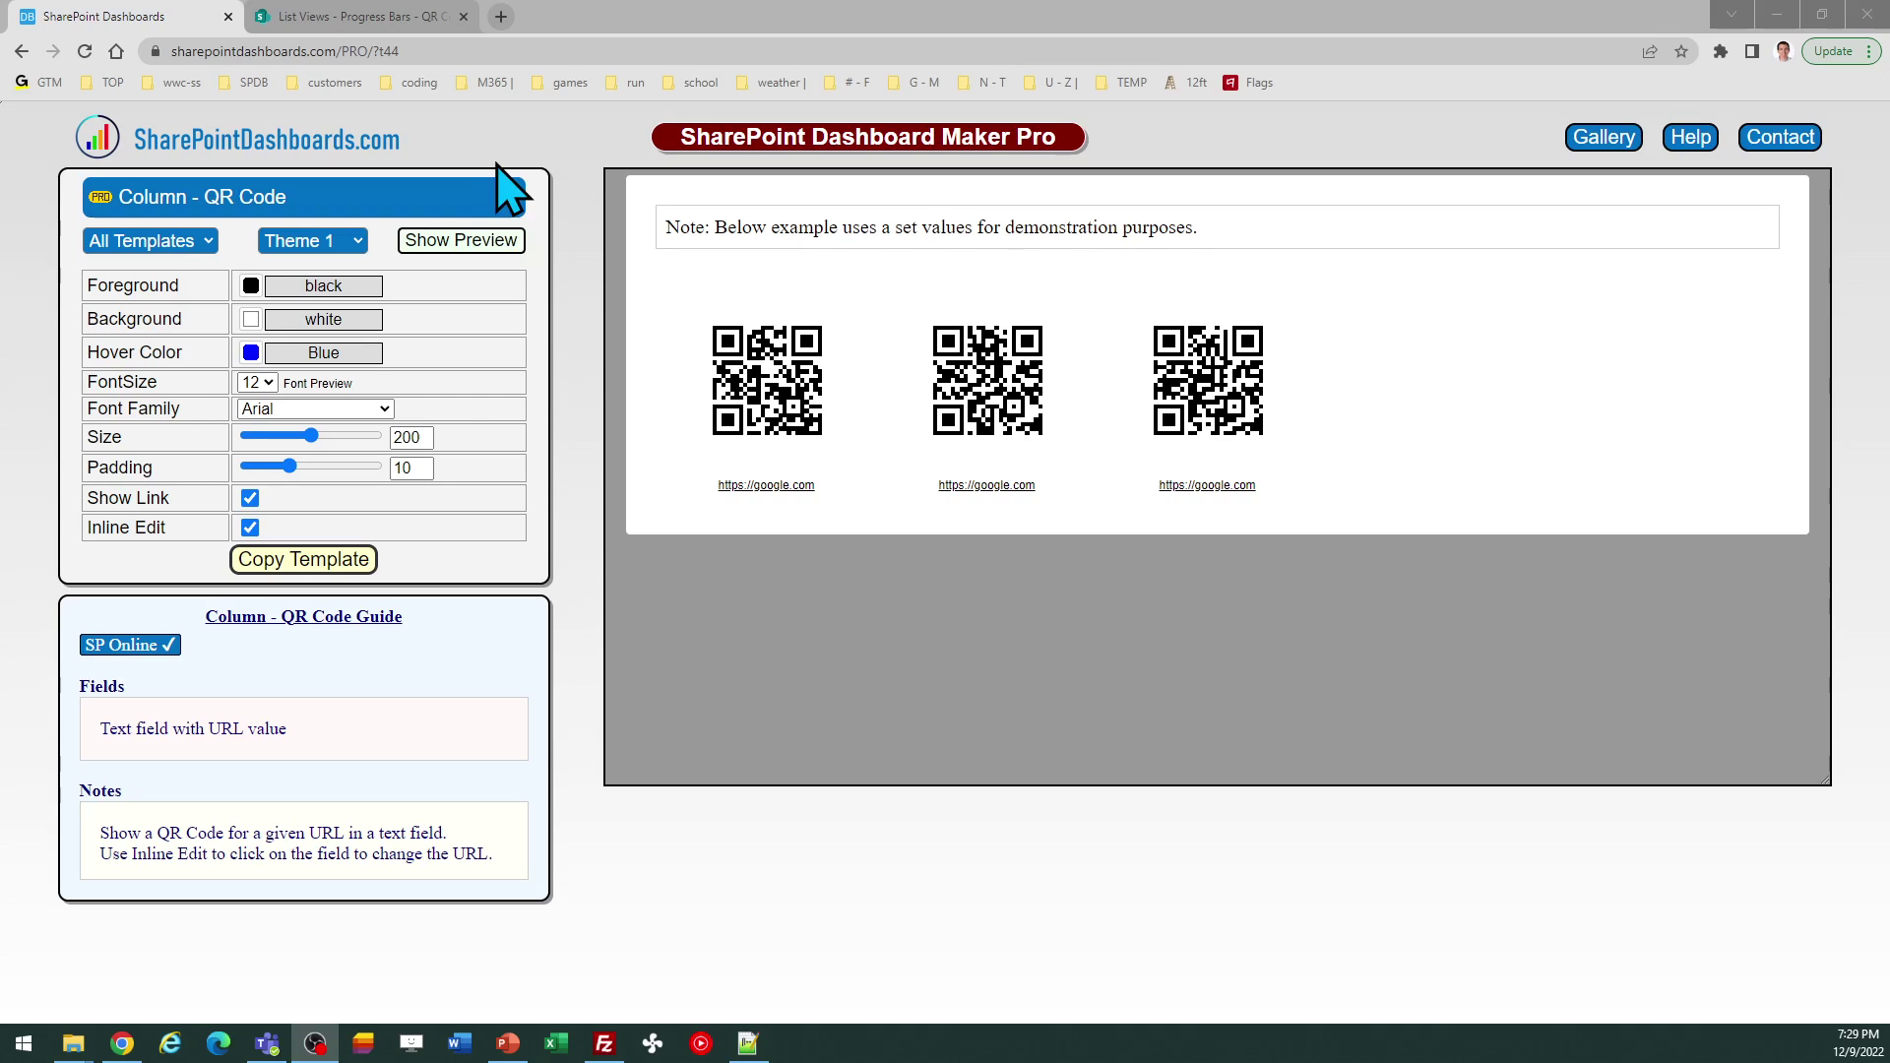
Step: Bring up the Progress Bars list in SharePoint to review its six project titles and URLs
click(363, 17)
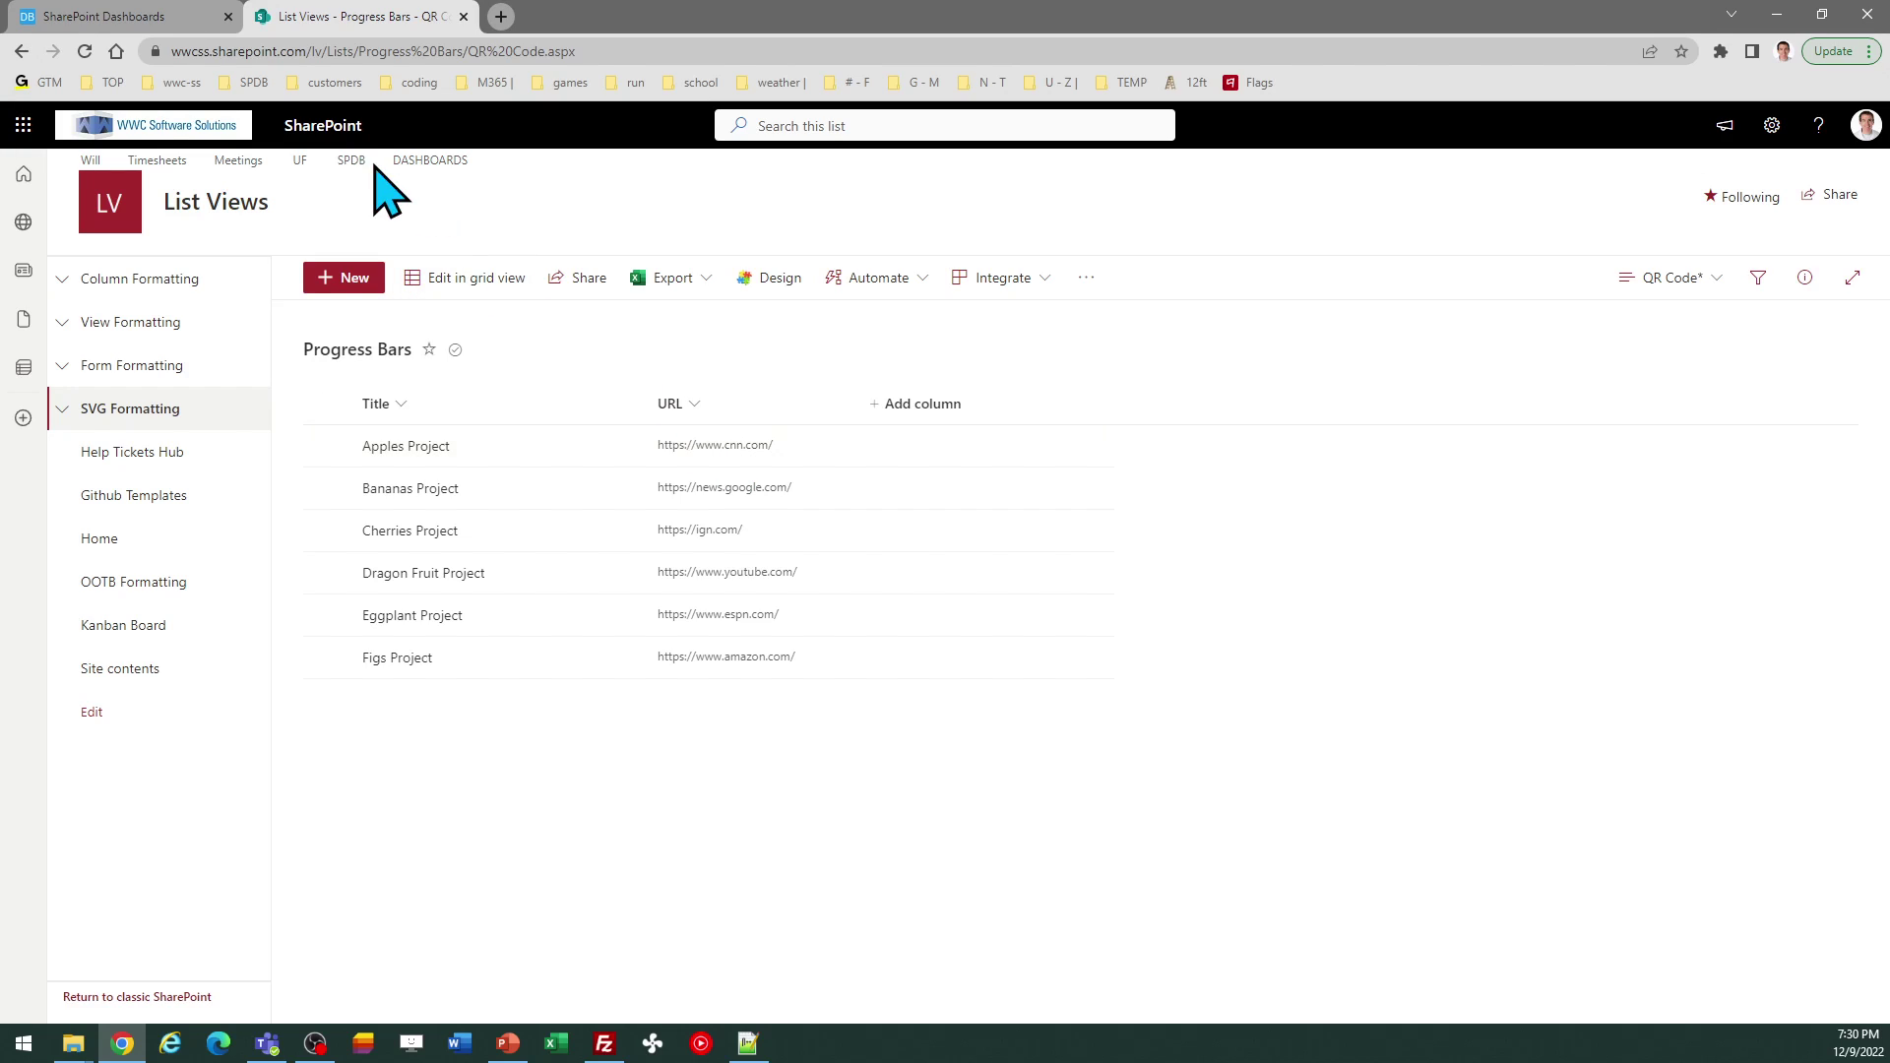
Step: Preview the QR Code template in Theme 2 and Theme 3, then return it to Theme 1
click(138, 12)
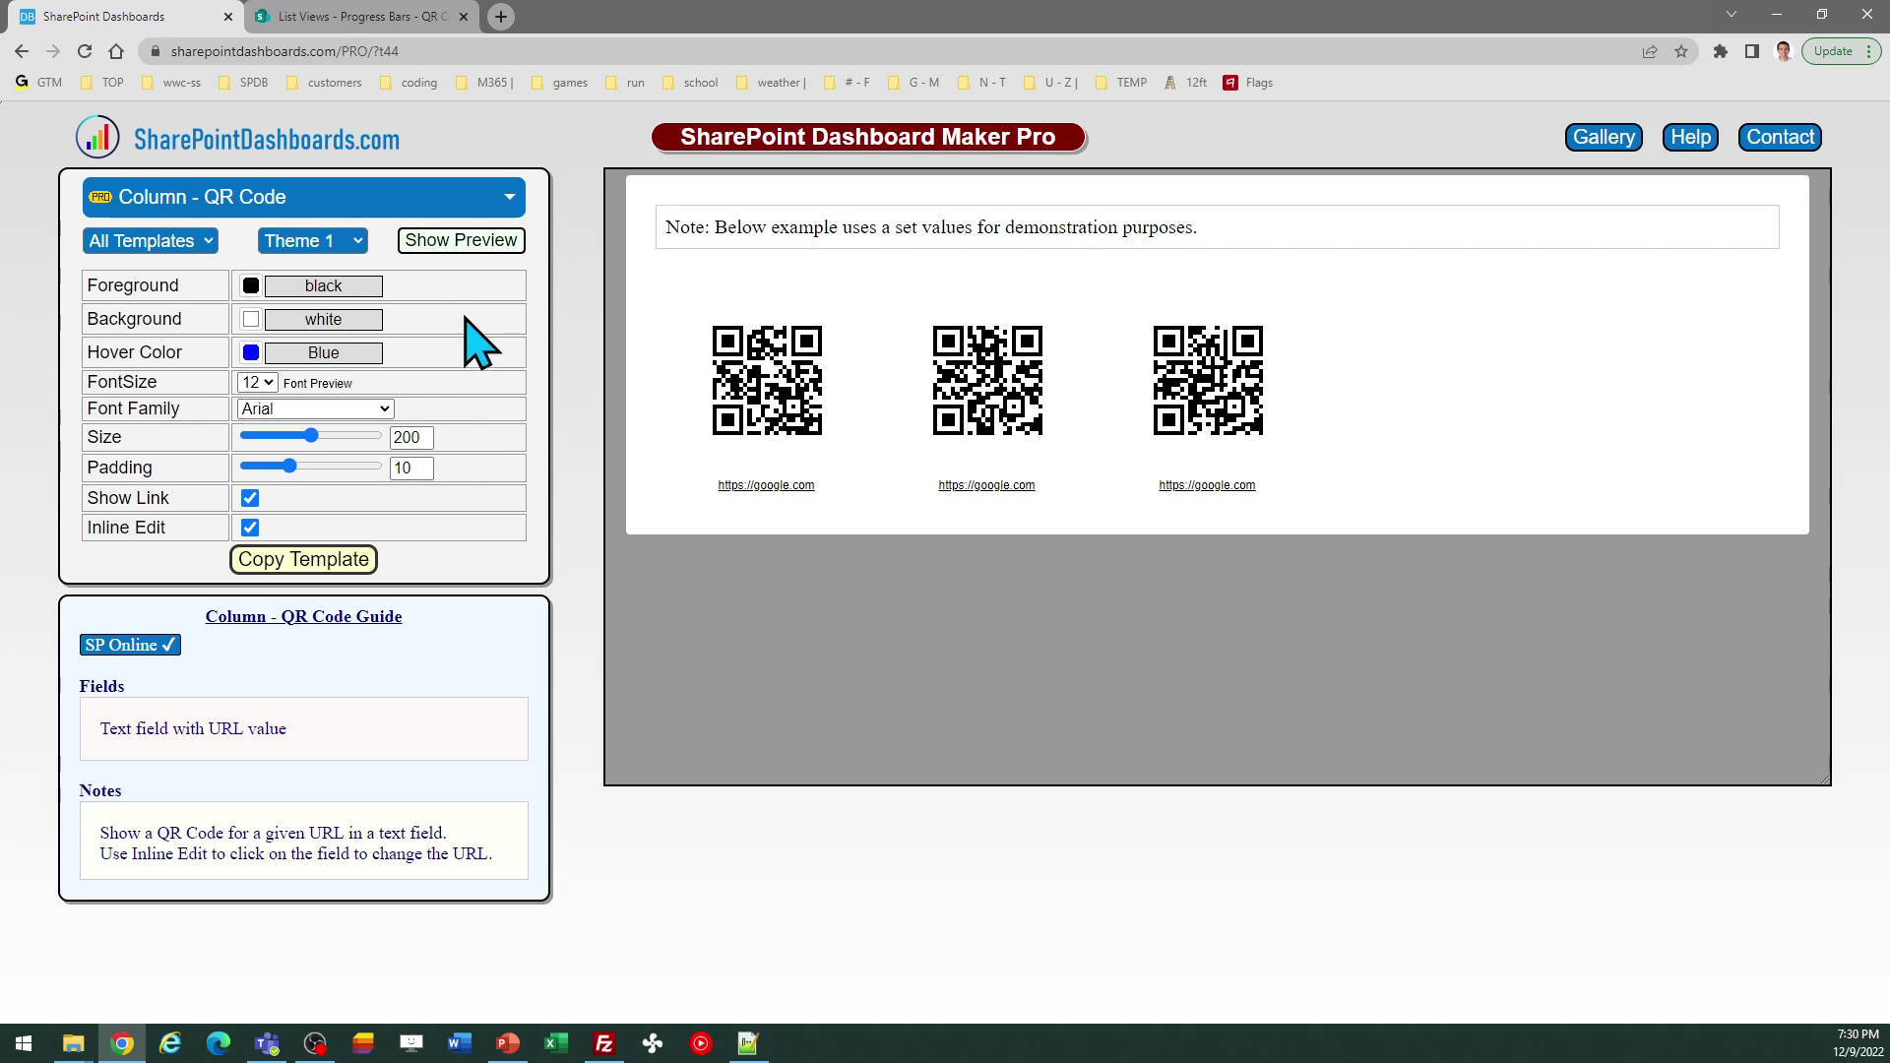
click(359, 241)
click(364, 298)
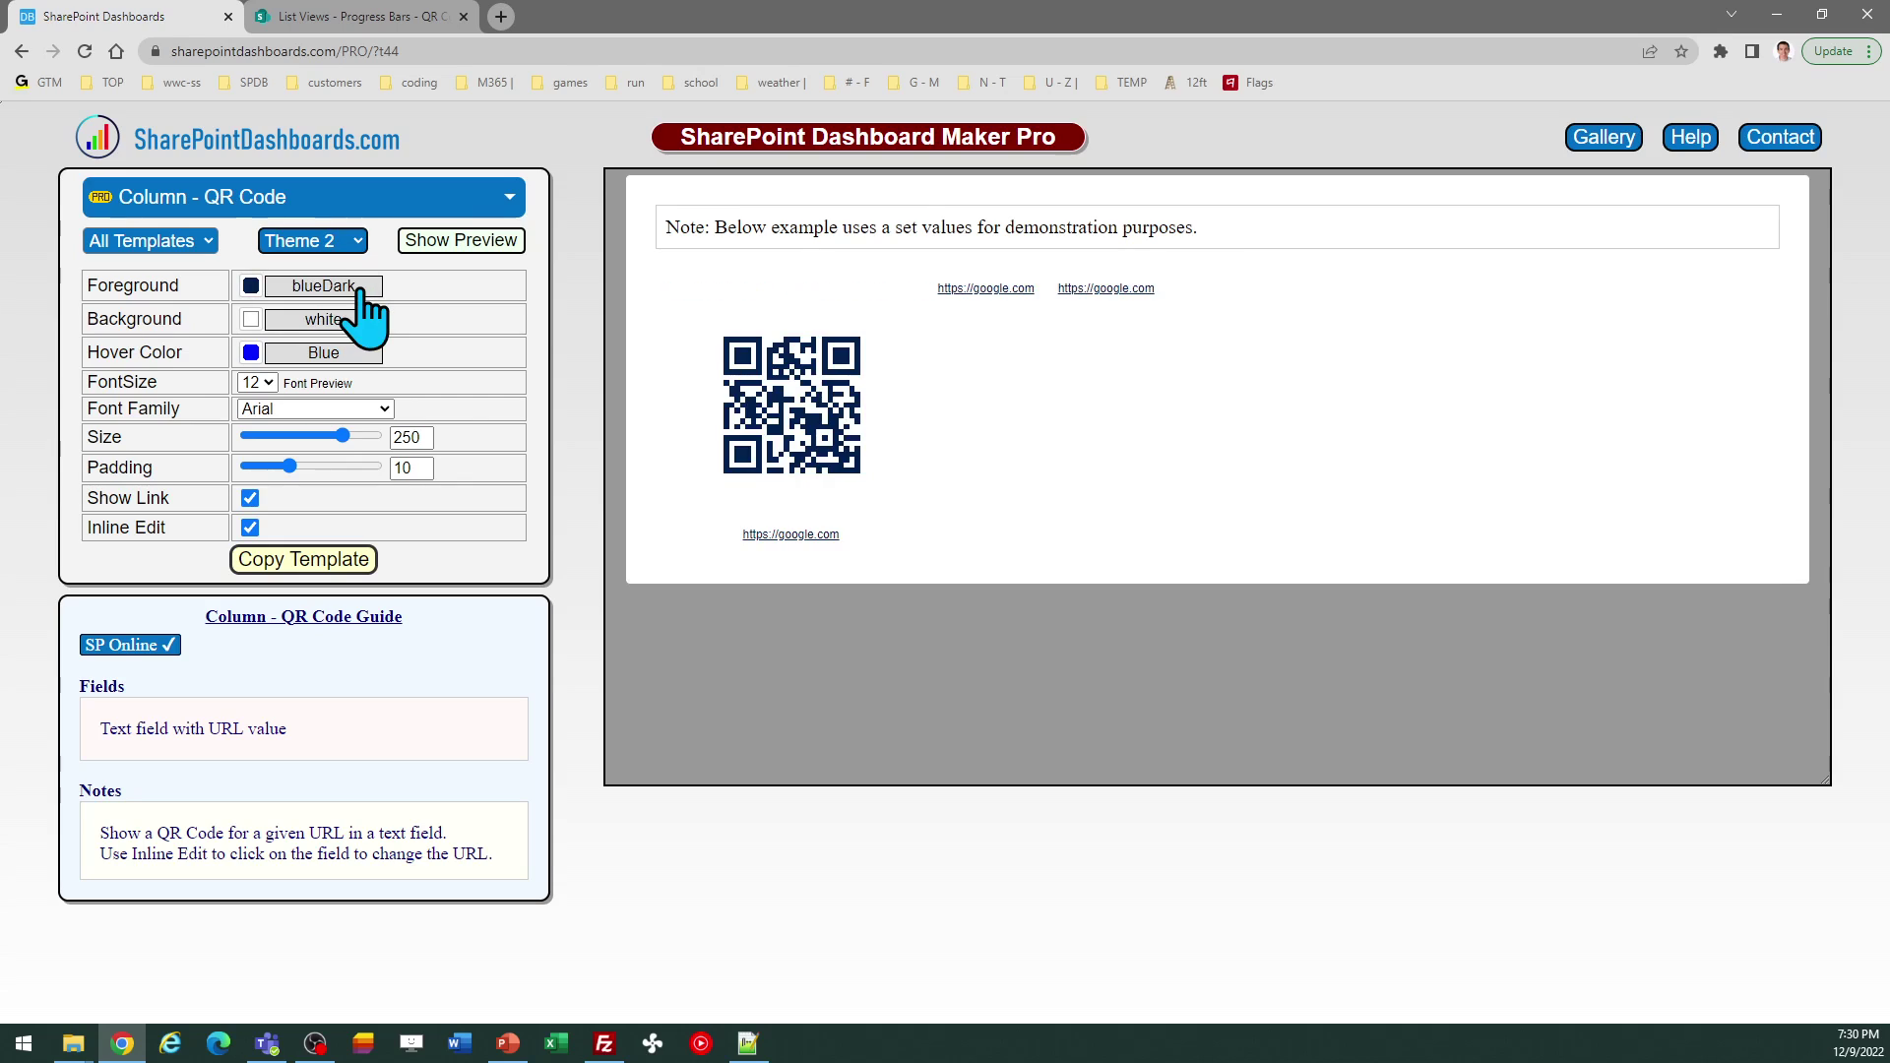
click(360, 241)
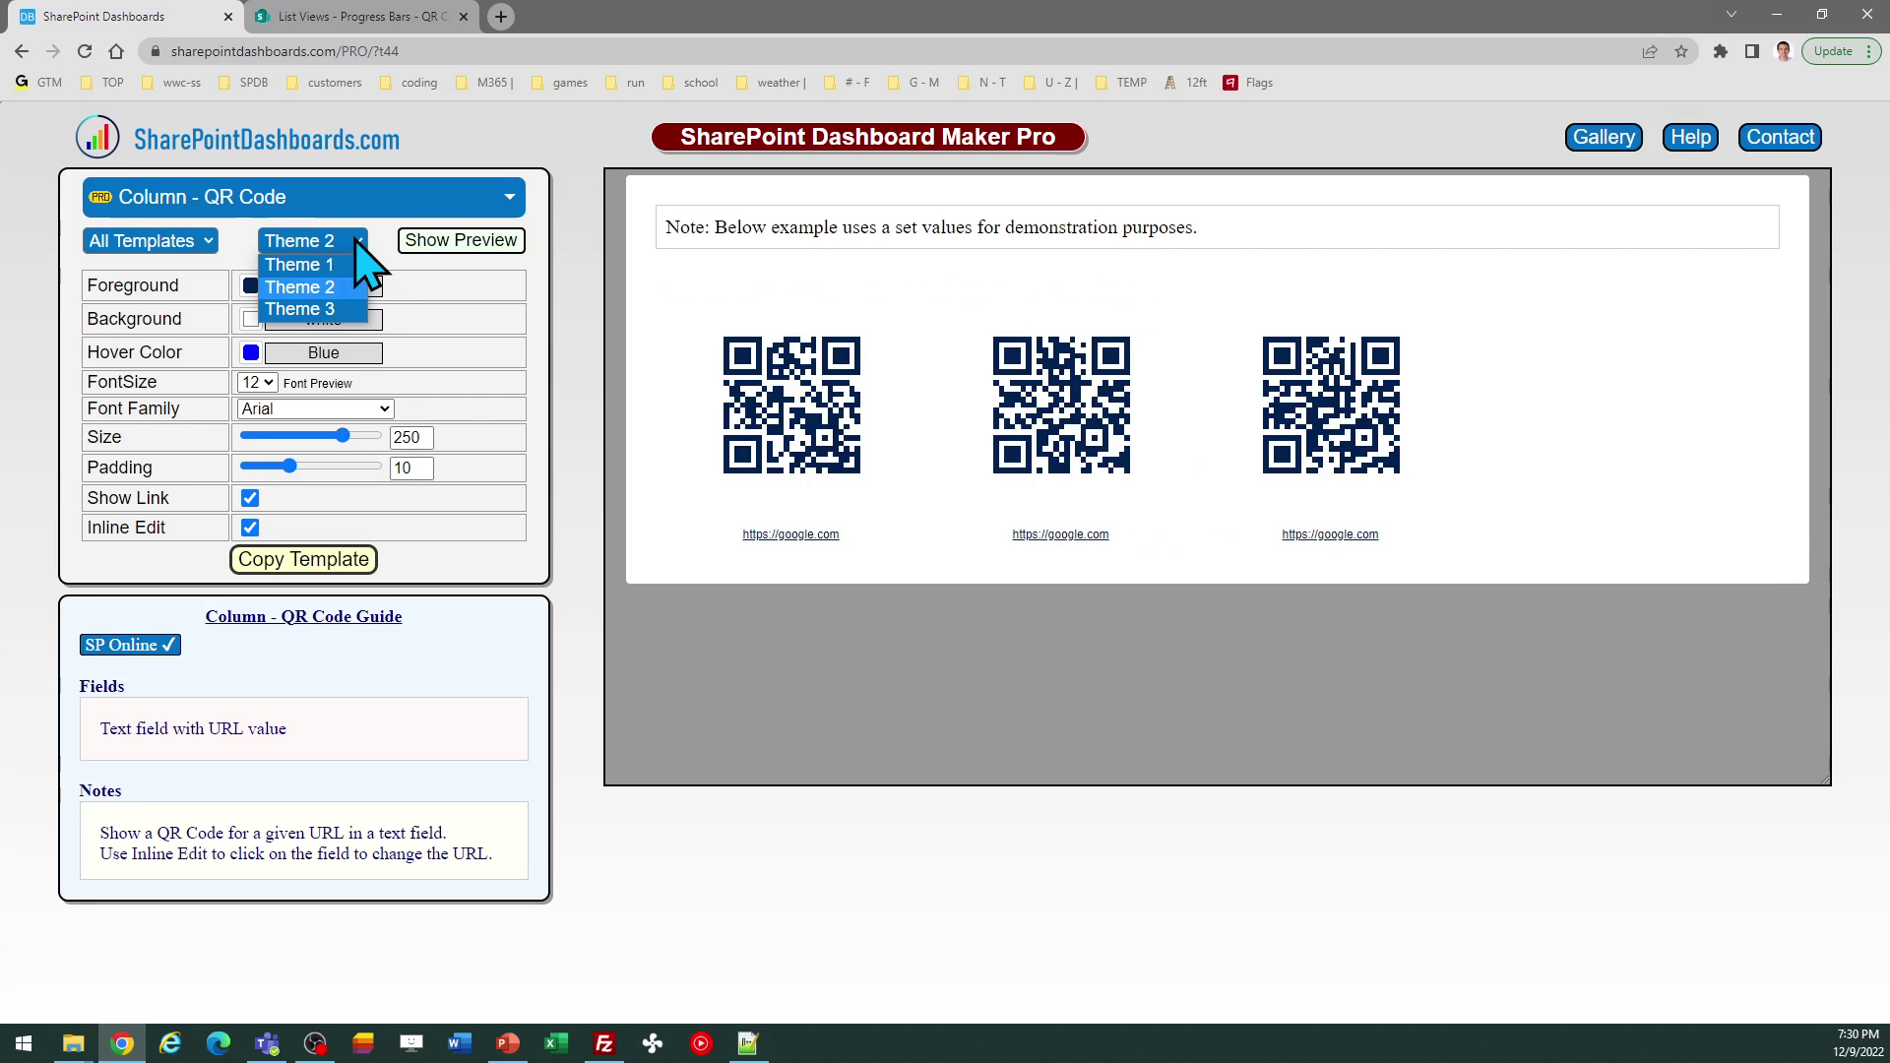
click(360, 307)
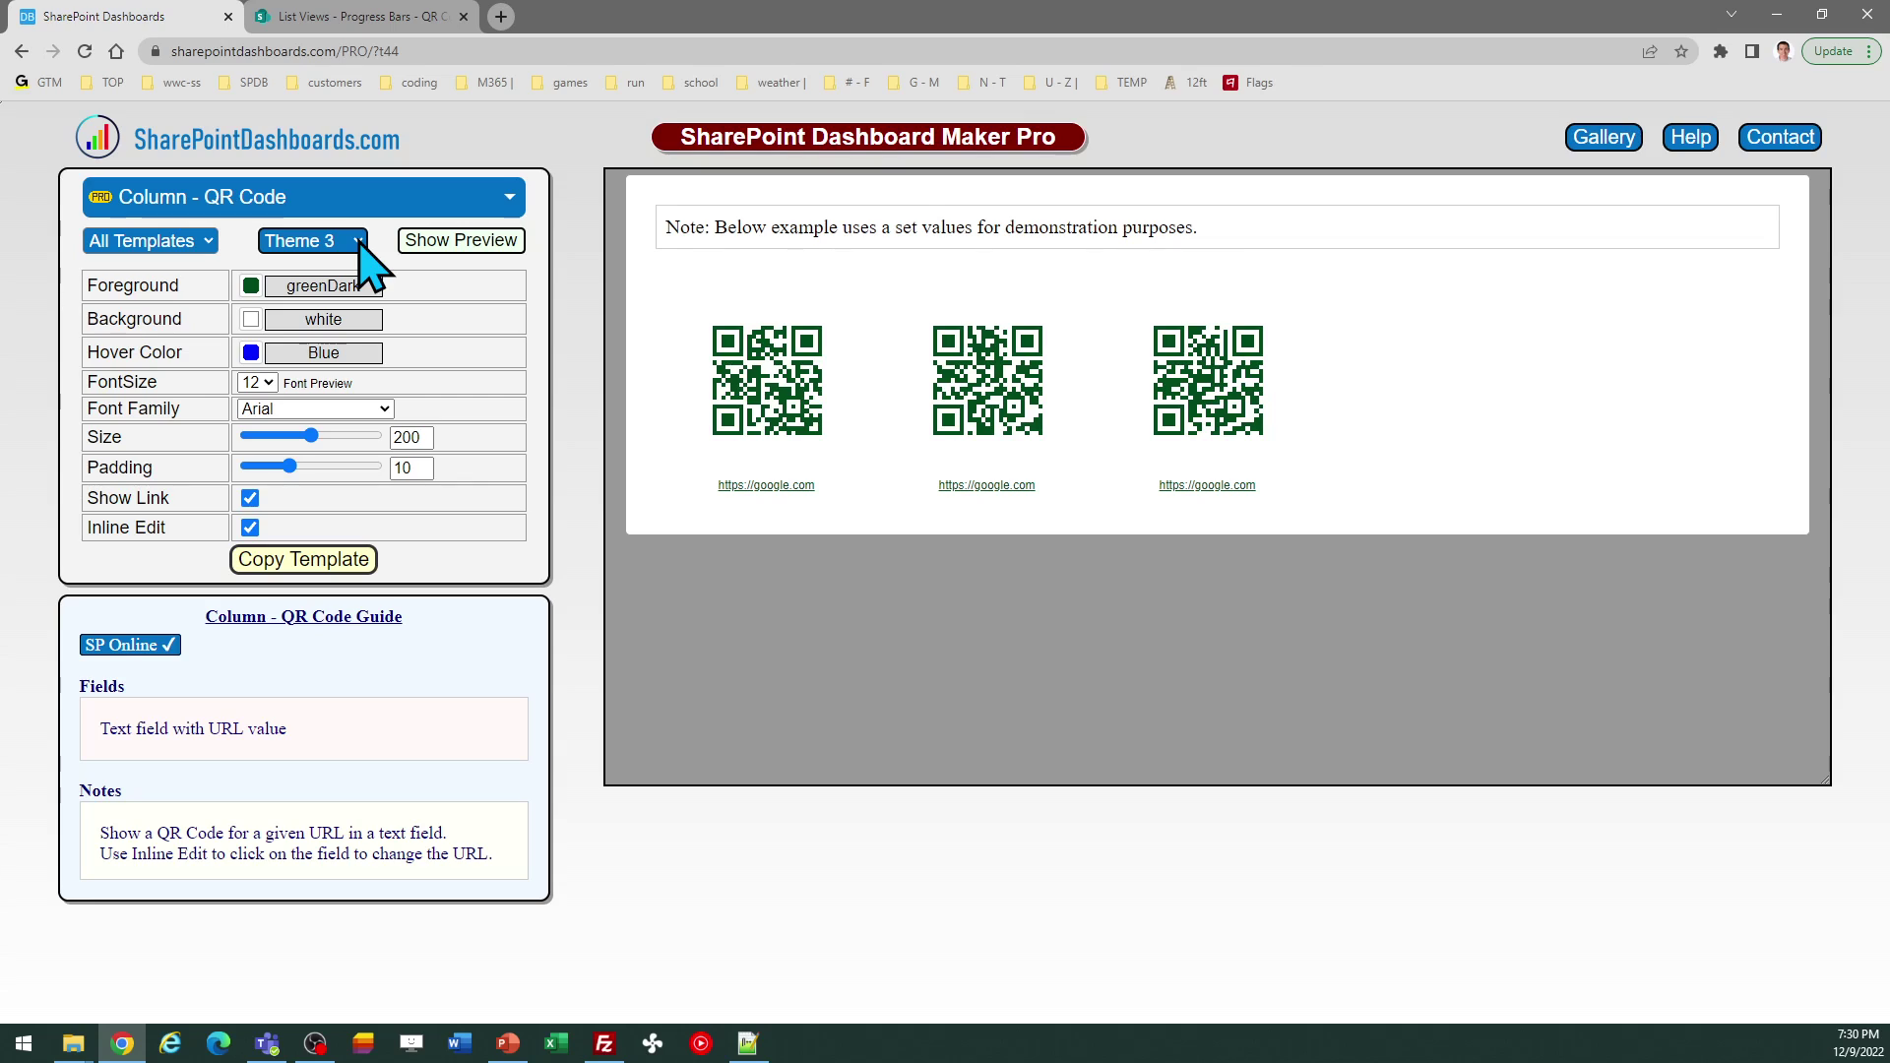
click(358, 243)
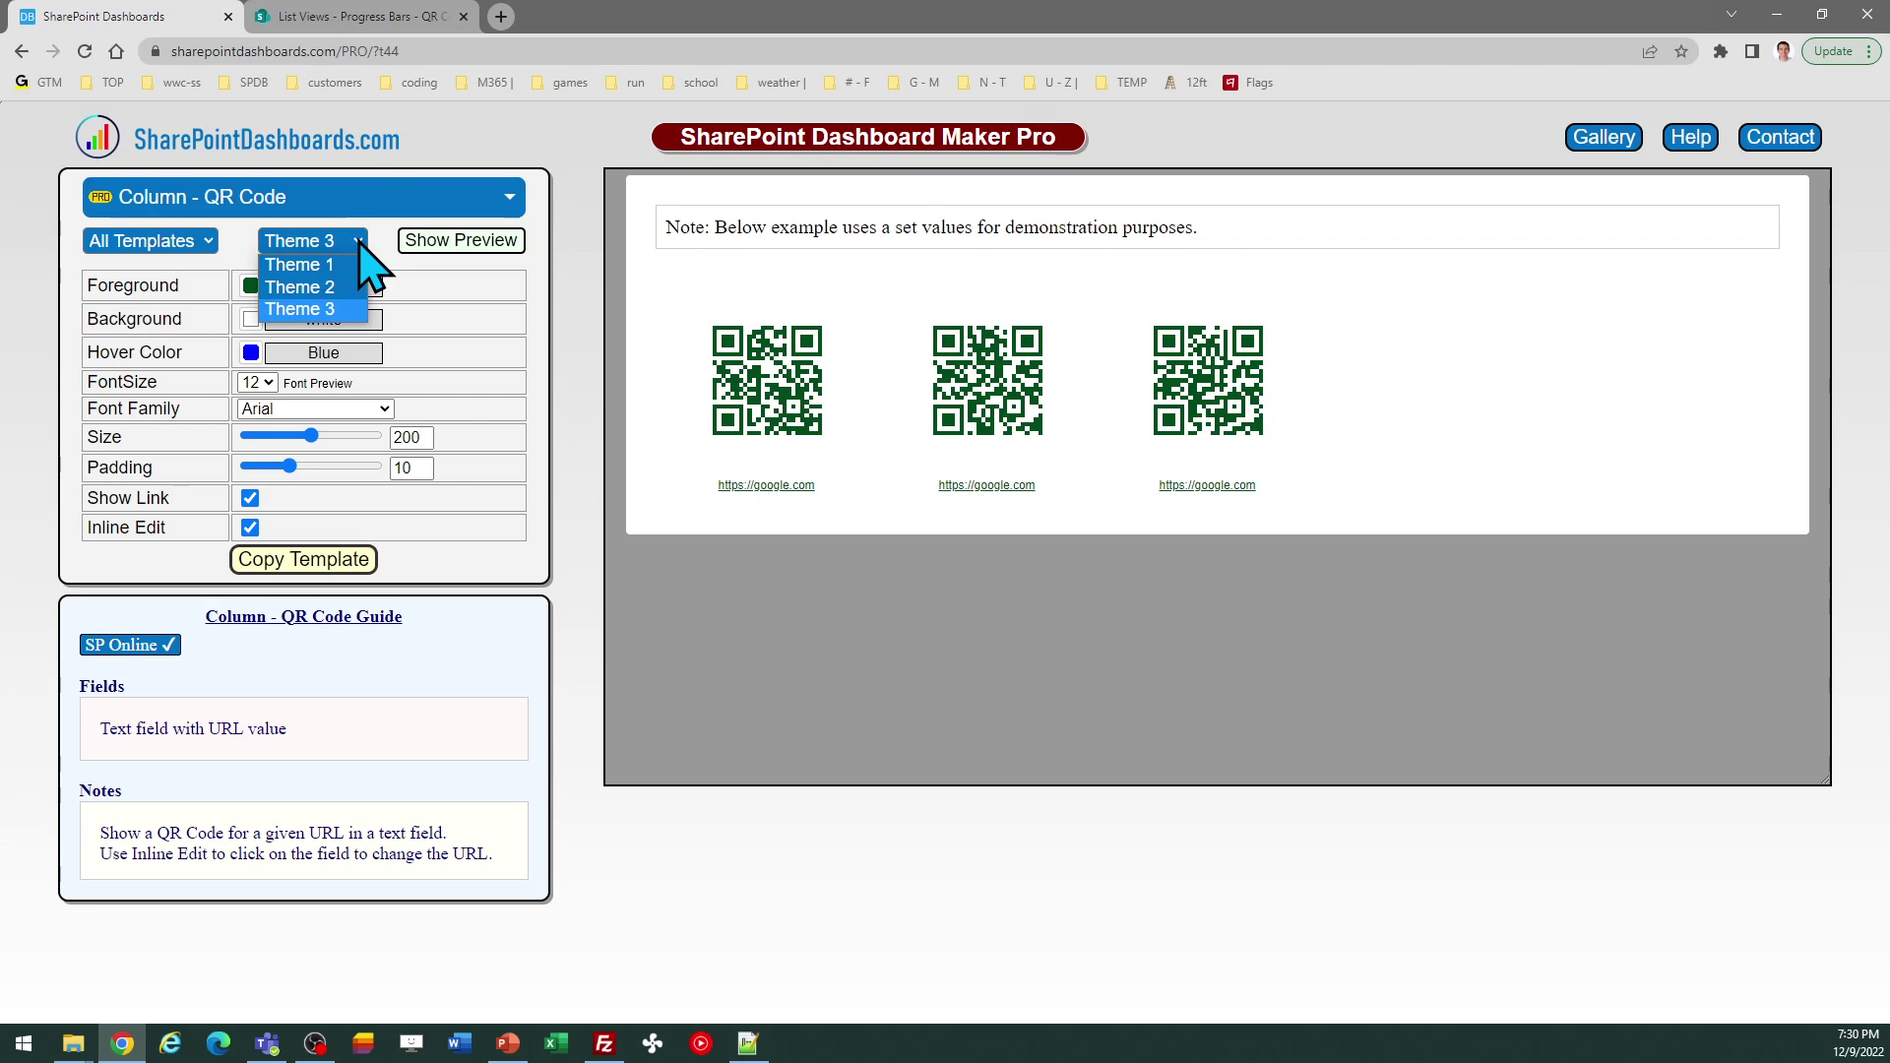
click(351, 265)
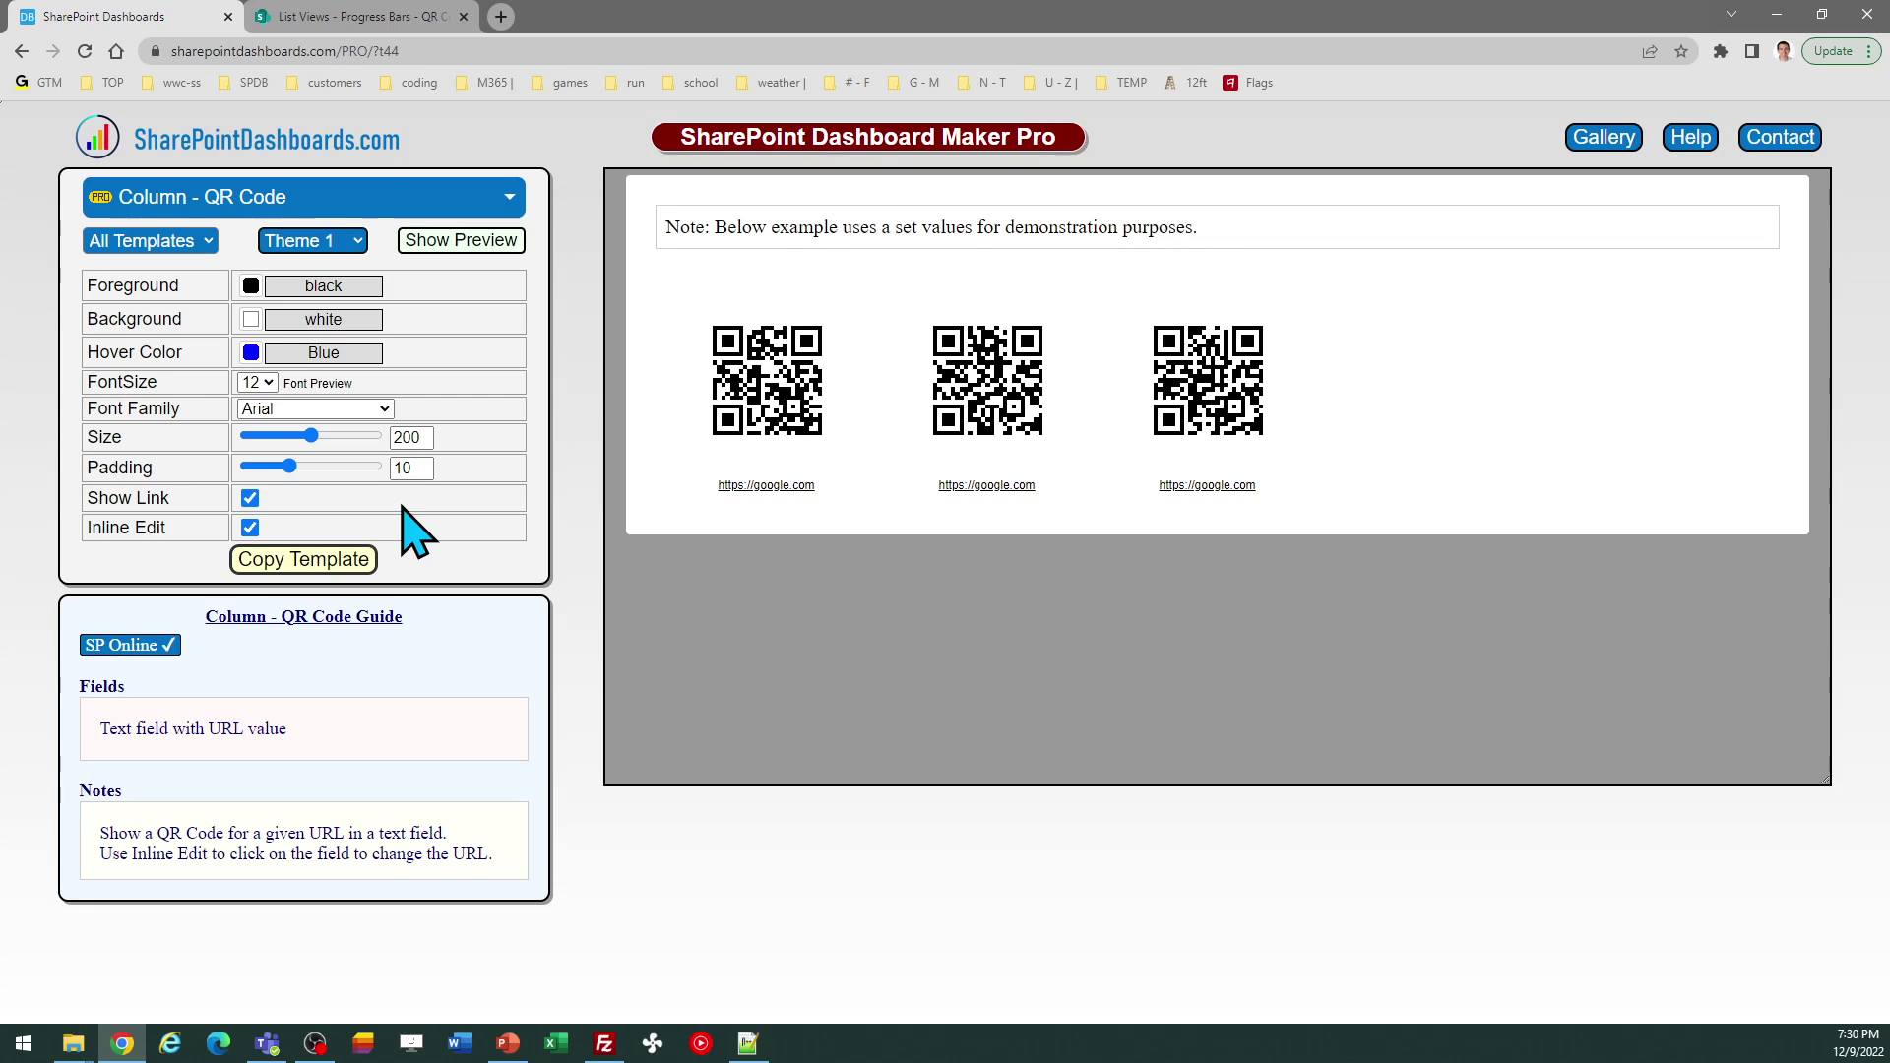
Step: Toggle the link text under the QR codes off and back on, and uncheck Inline Edit
click(250, 498)
click(250, 498)
click(252, 528)
Step: Re-enable Inline Edit and copy the Theme 1 QR Code template, dismissing the copy instructions
click(251, 527)
click(301, 561)
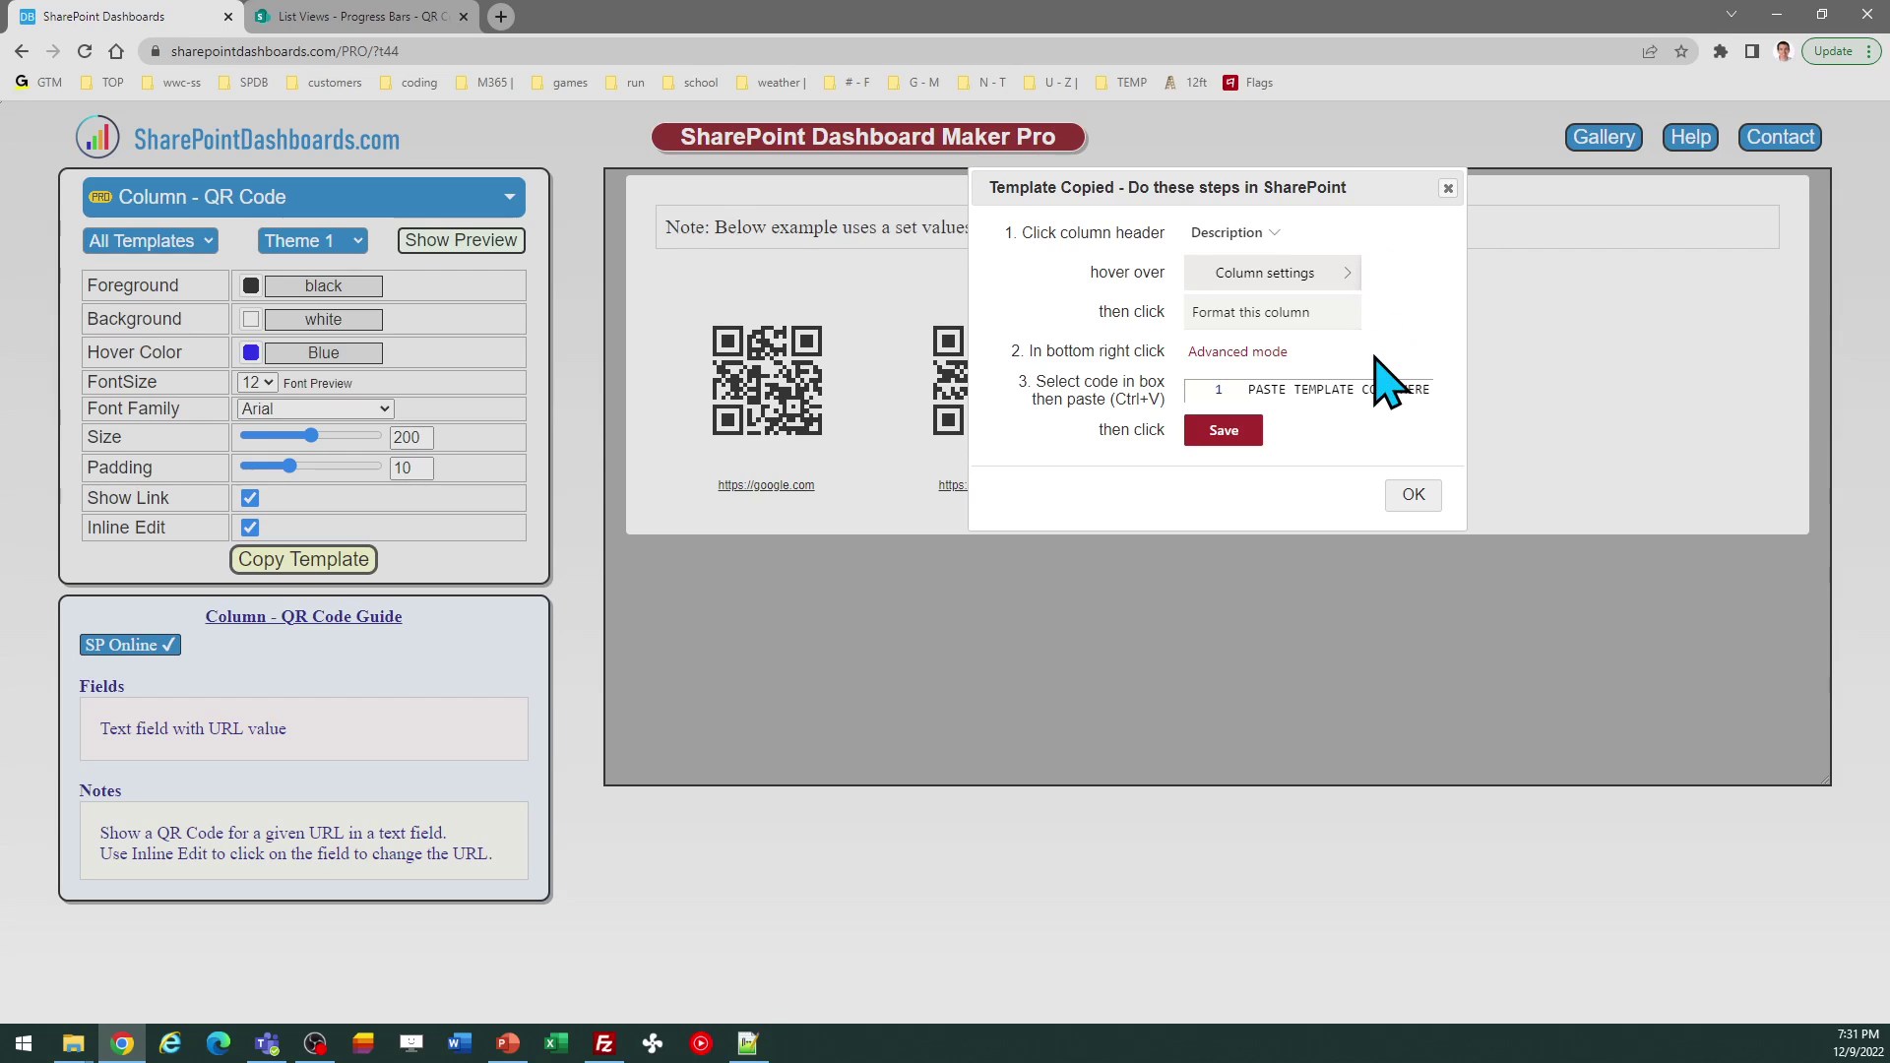
click(1414, 495)
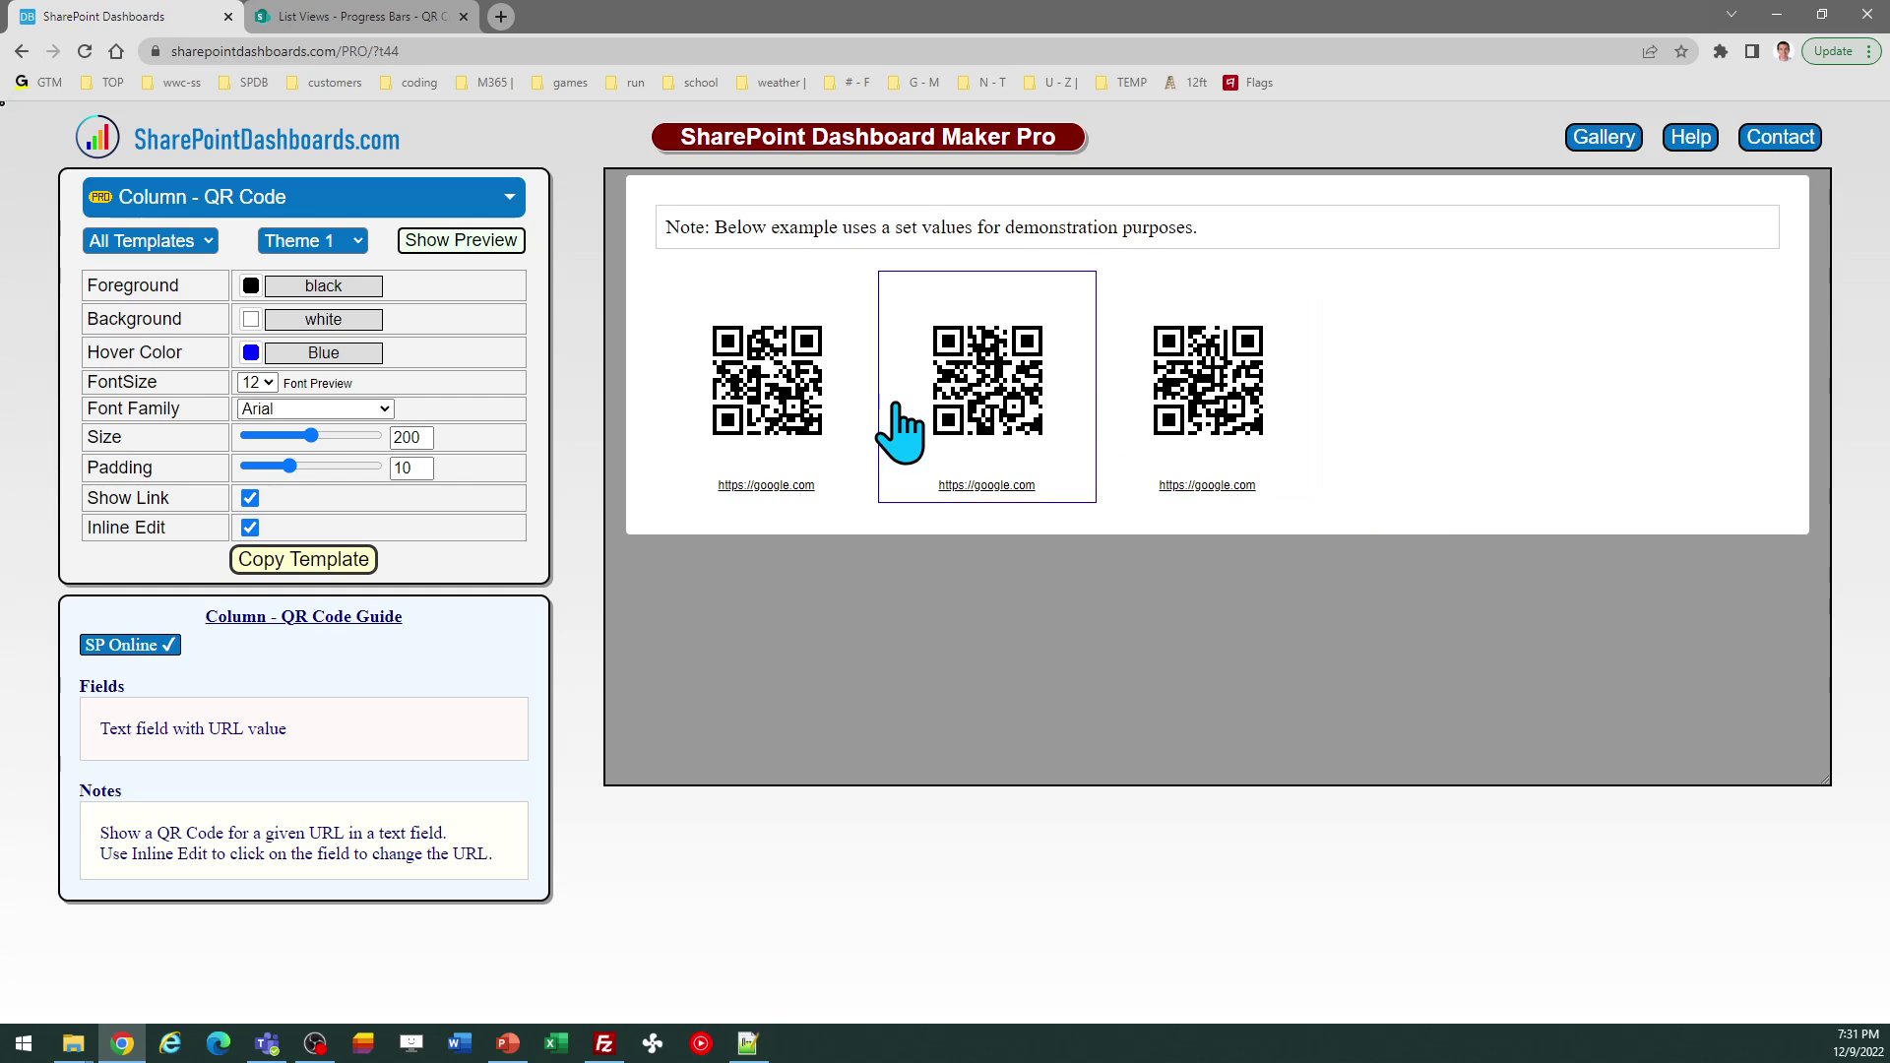
Step: Open Format this column for the Progress Bars list's URL column
click(377, 19)
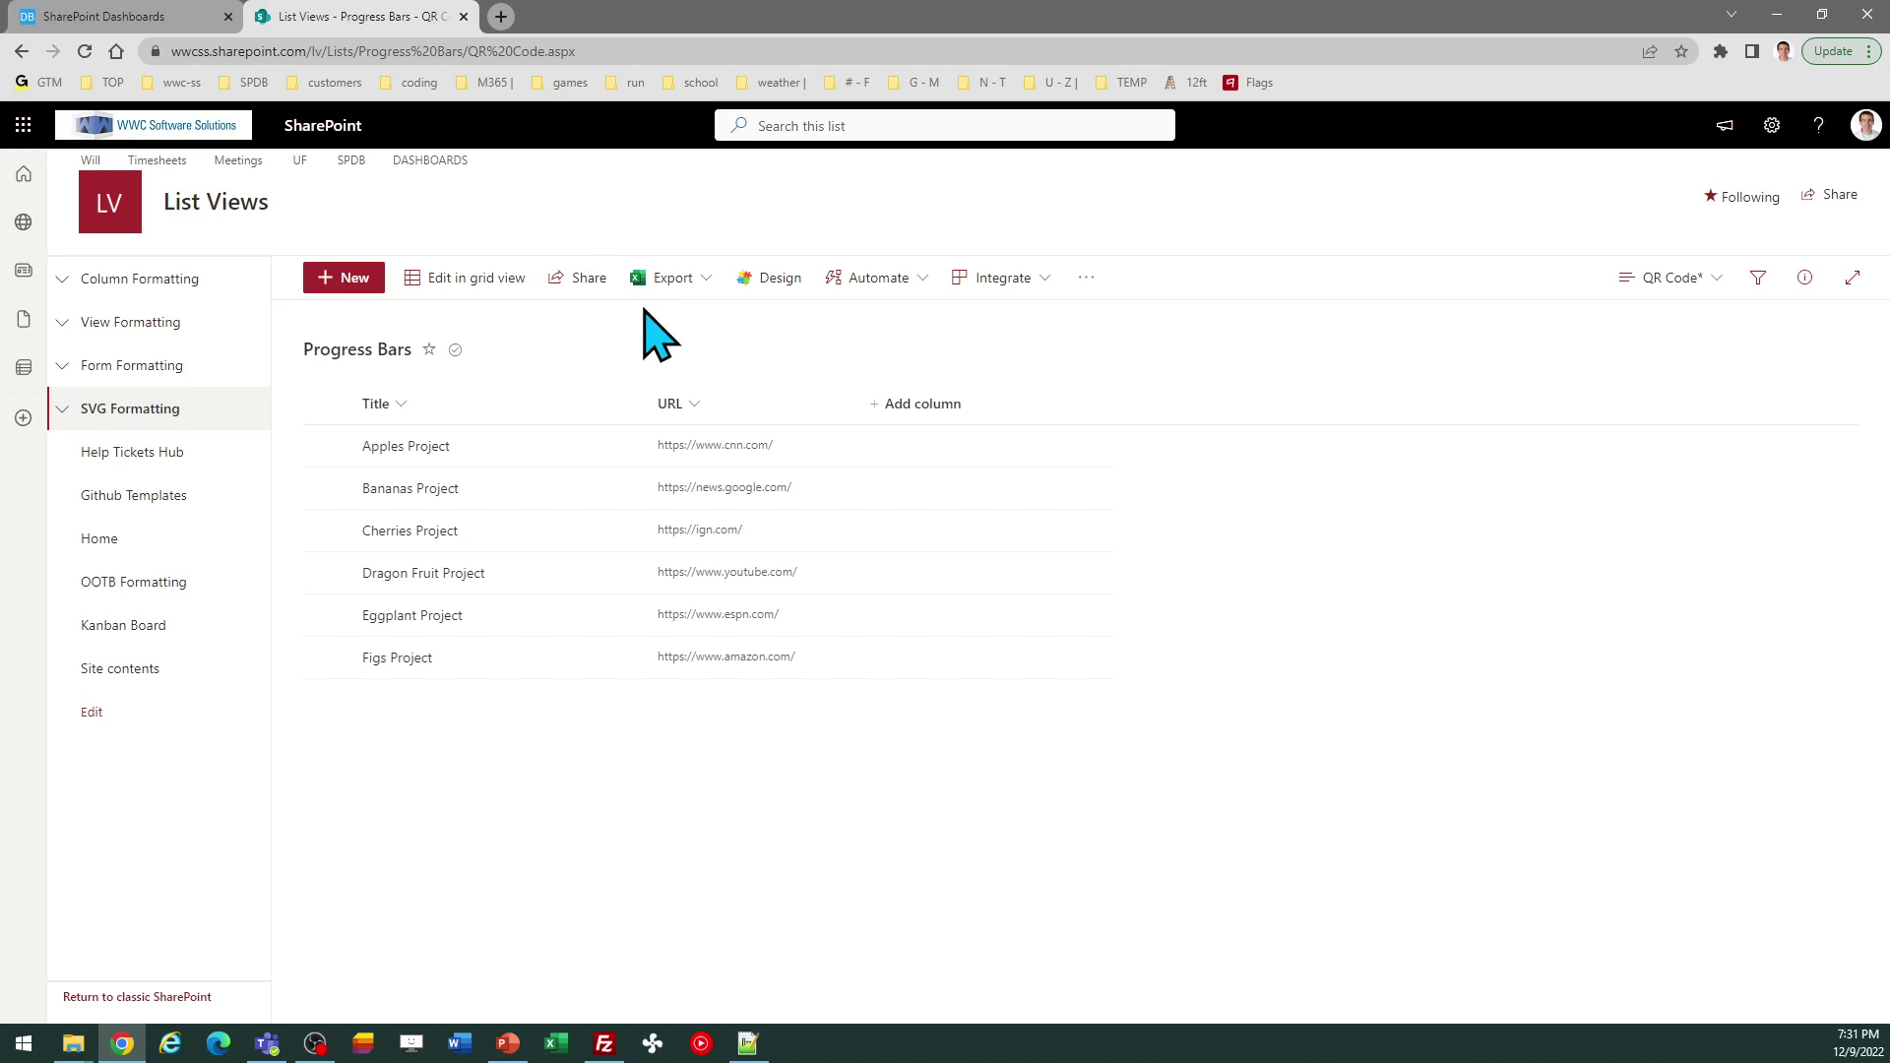
click(701, 405)
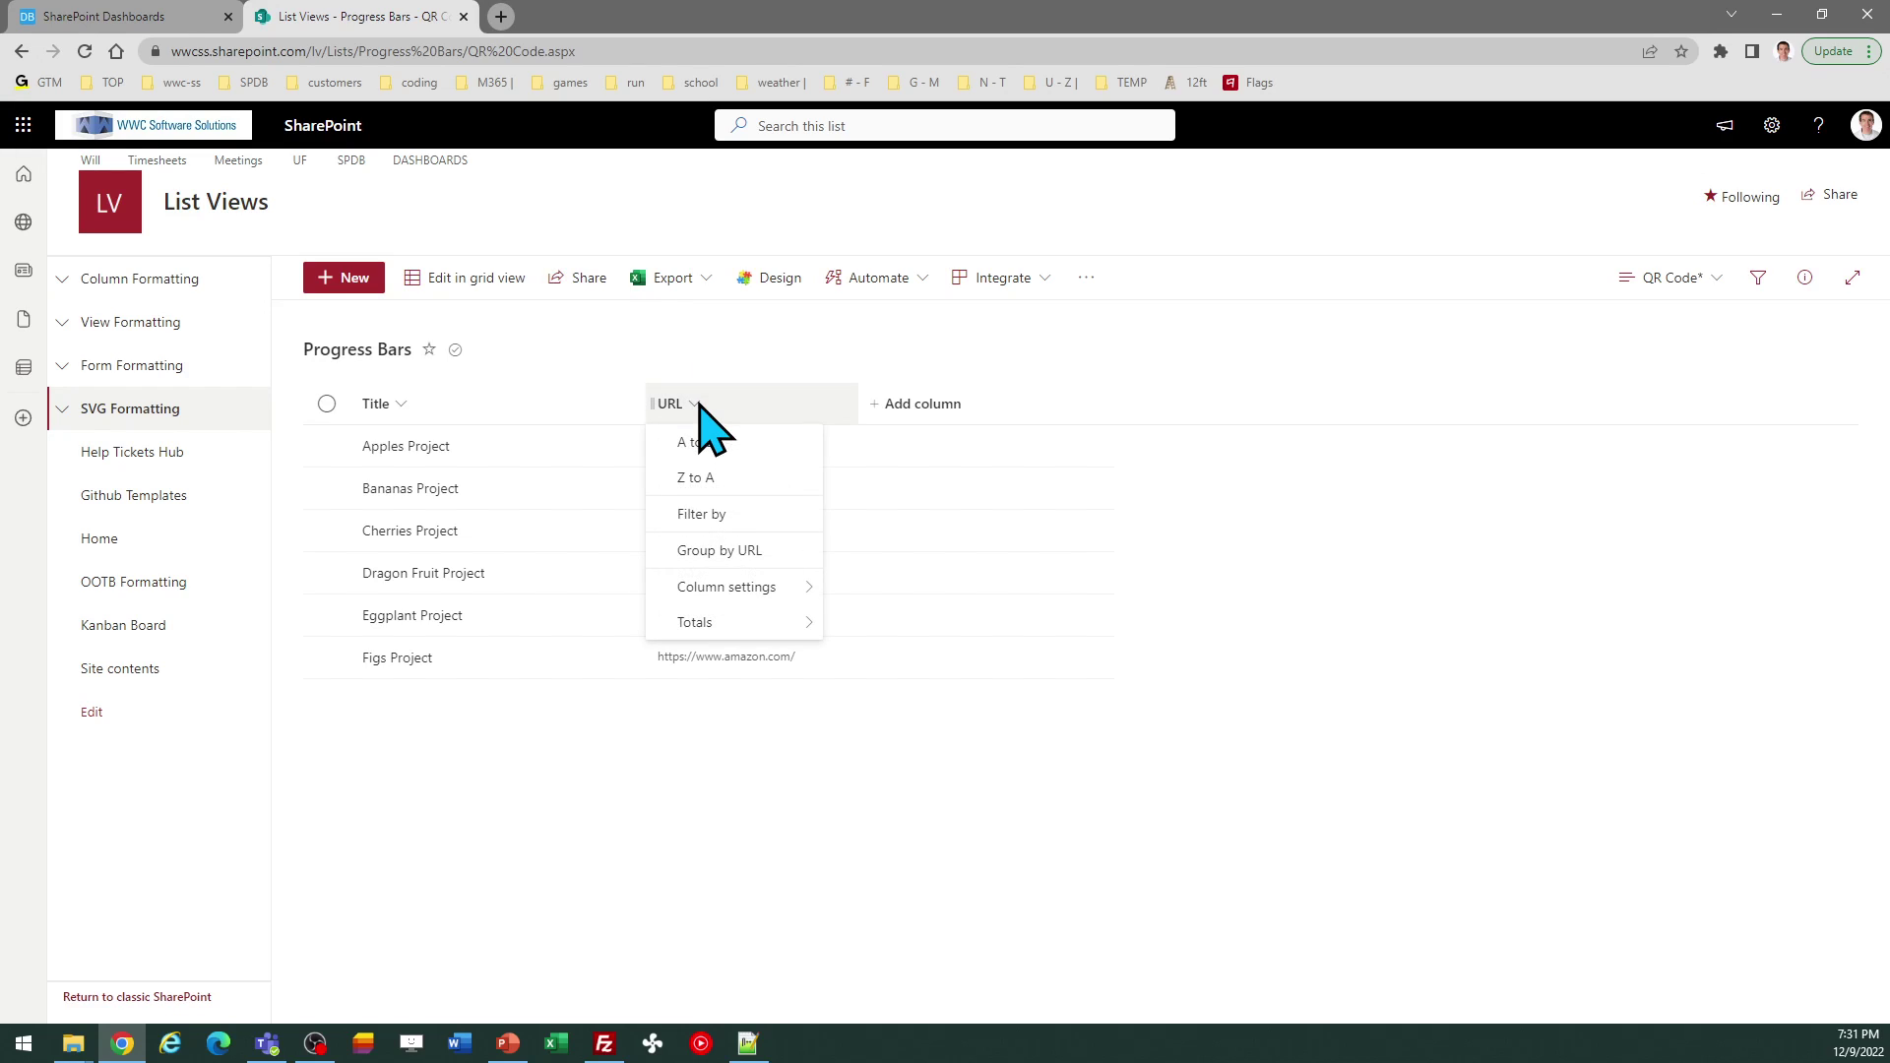
click(748, 588)
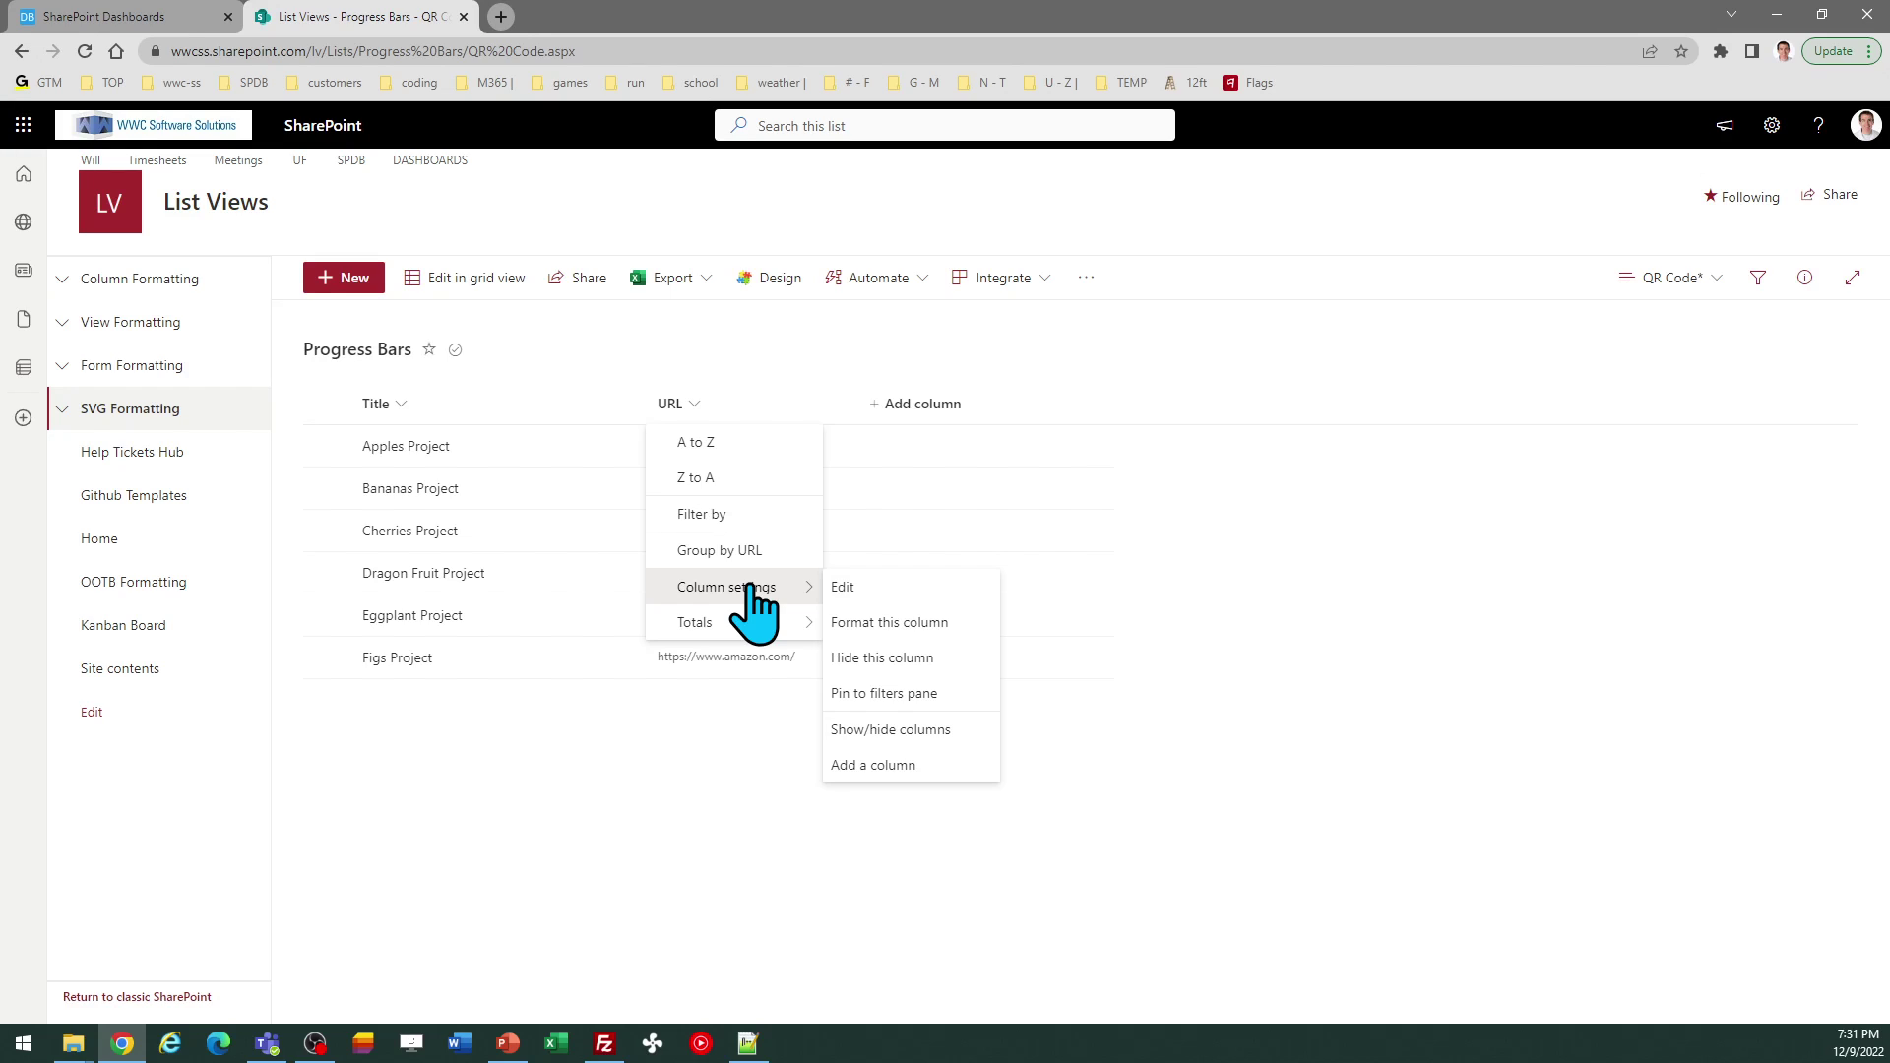
click(886, 622)
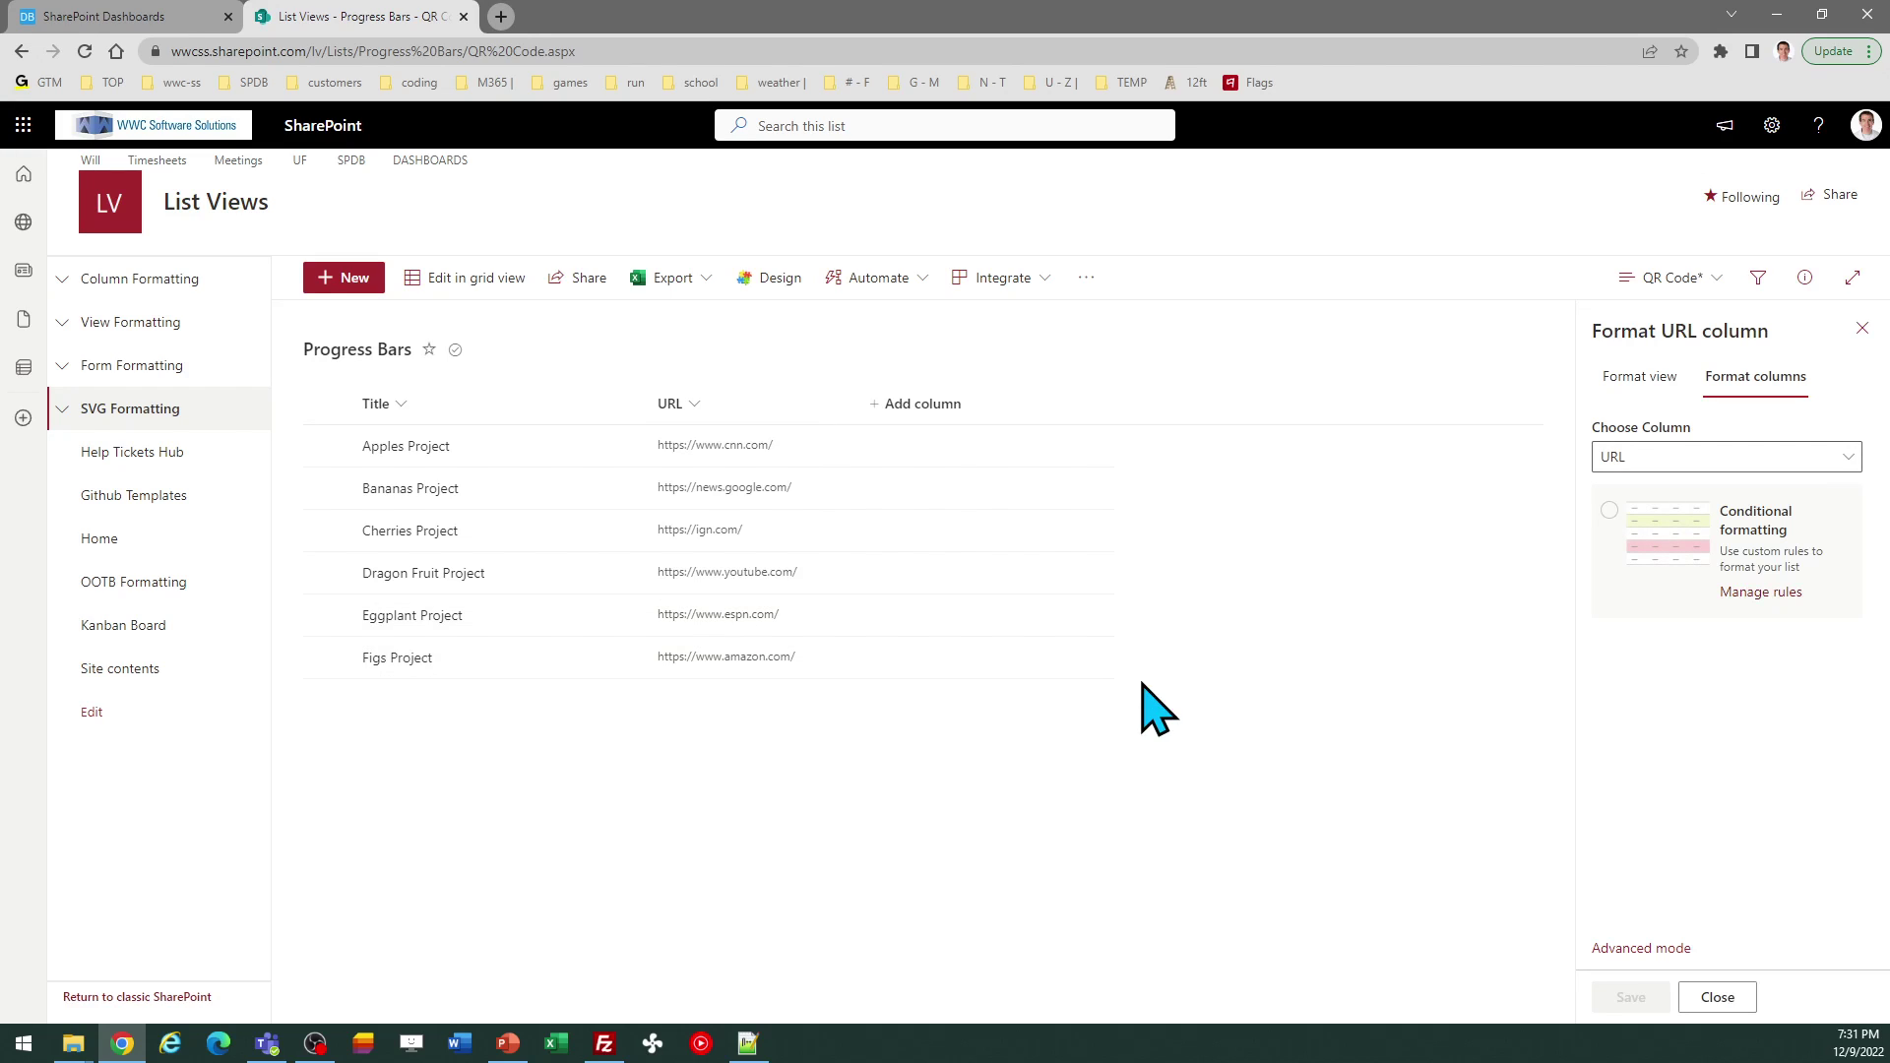
Step: Replace the Advanced mode JSON with the QR Code template, save, and try editing the Apples Project URL
click(1641, 948)
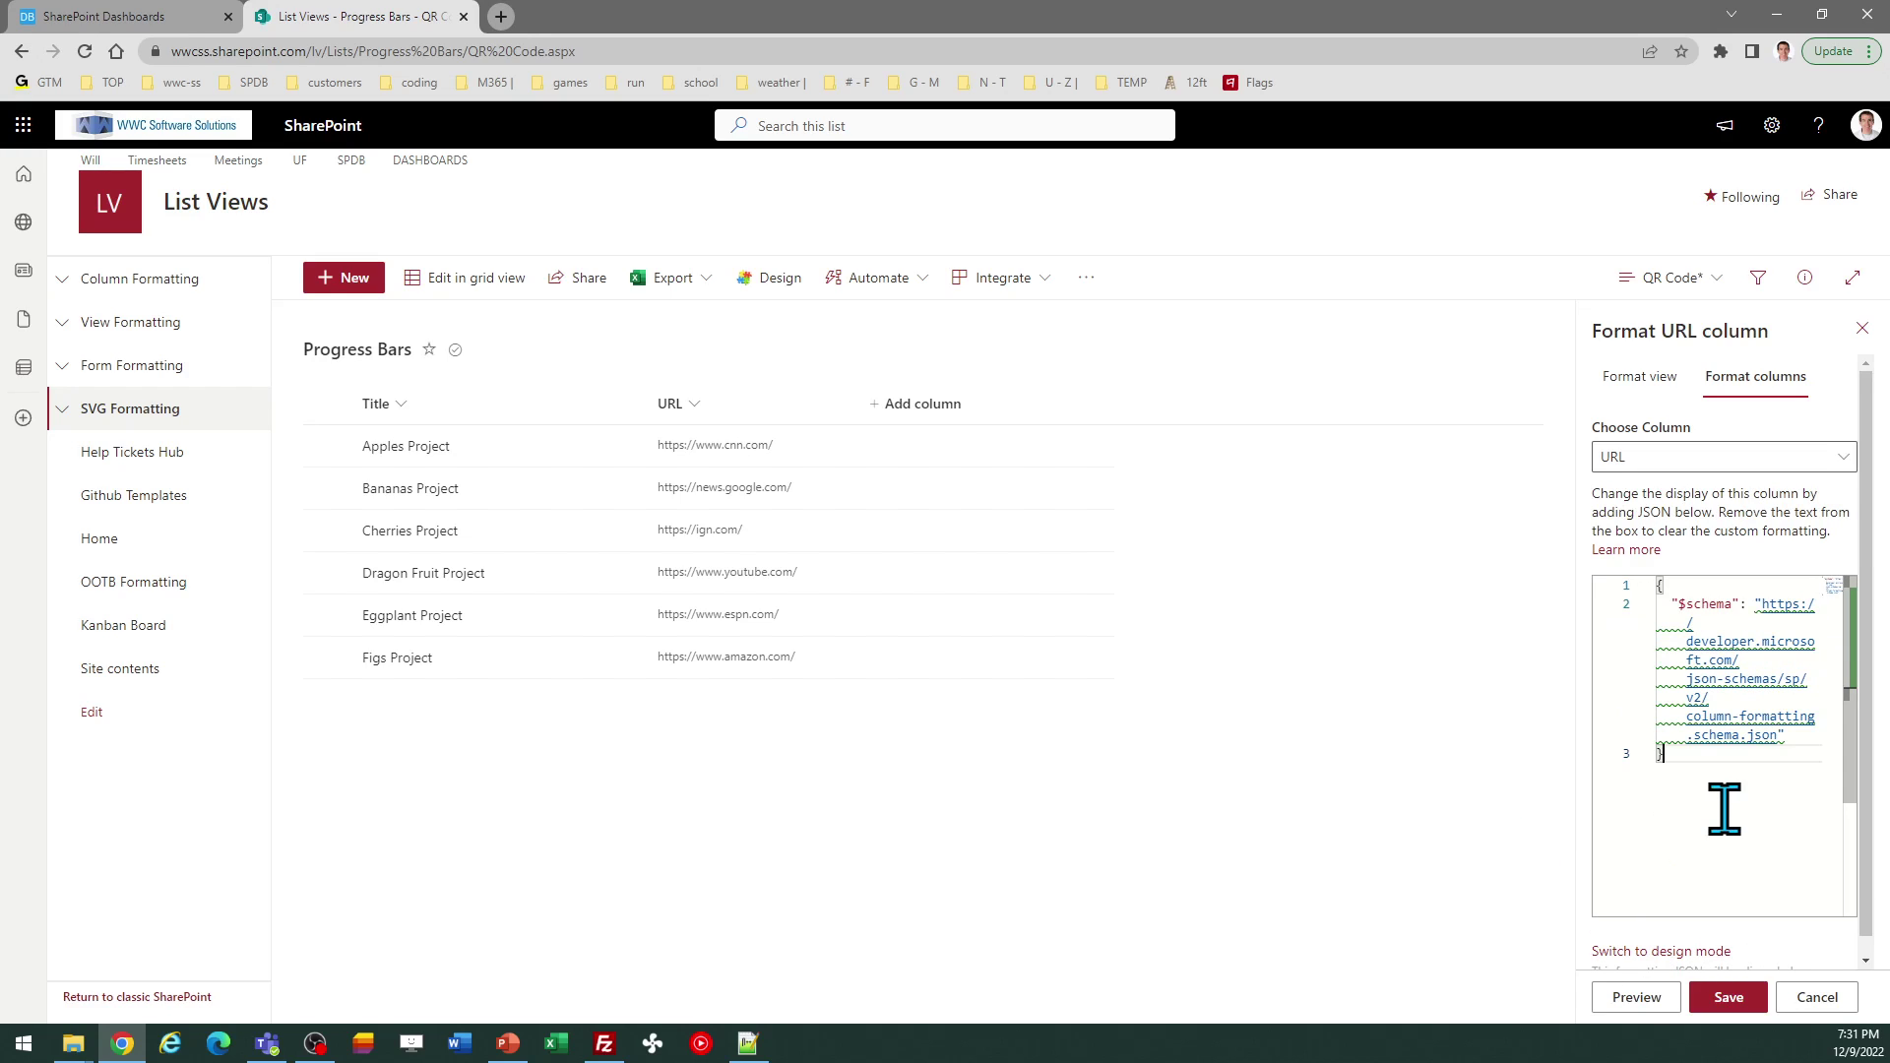
key(ctrl+a)
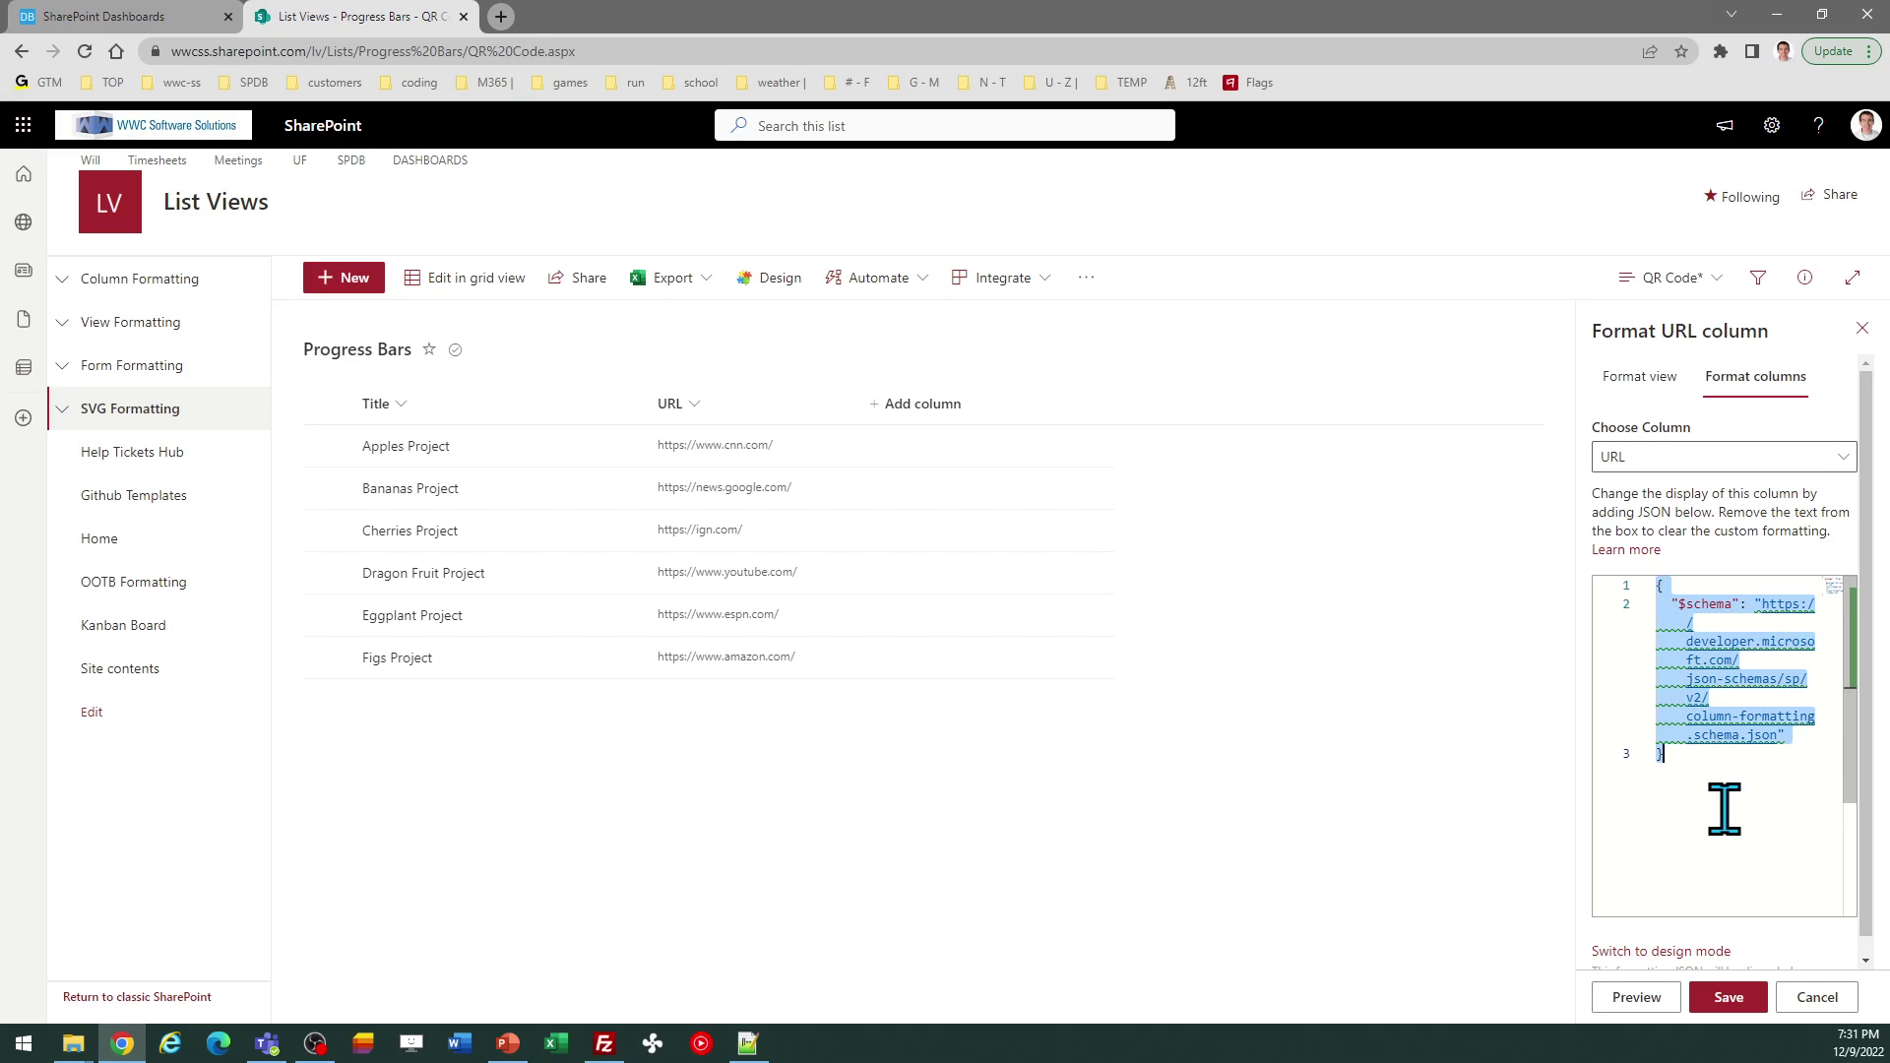
key(ctrl+v)
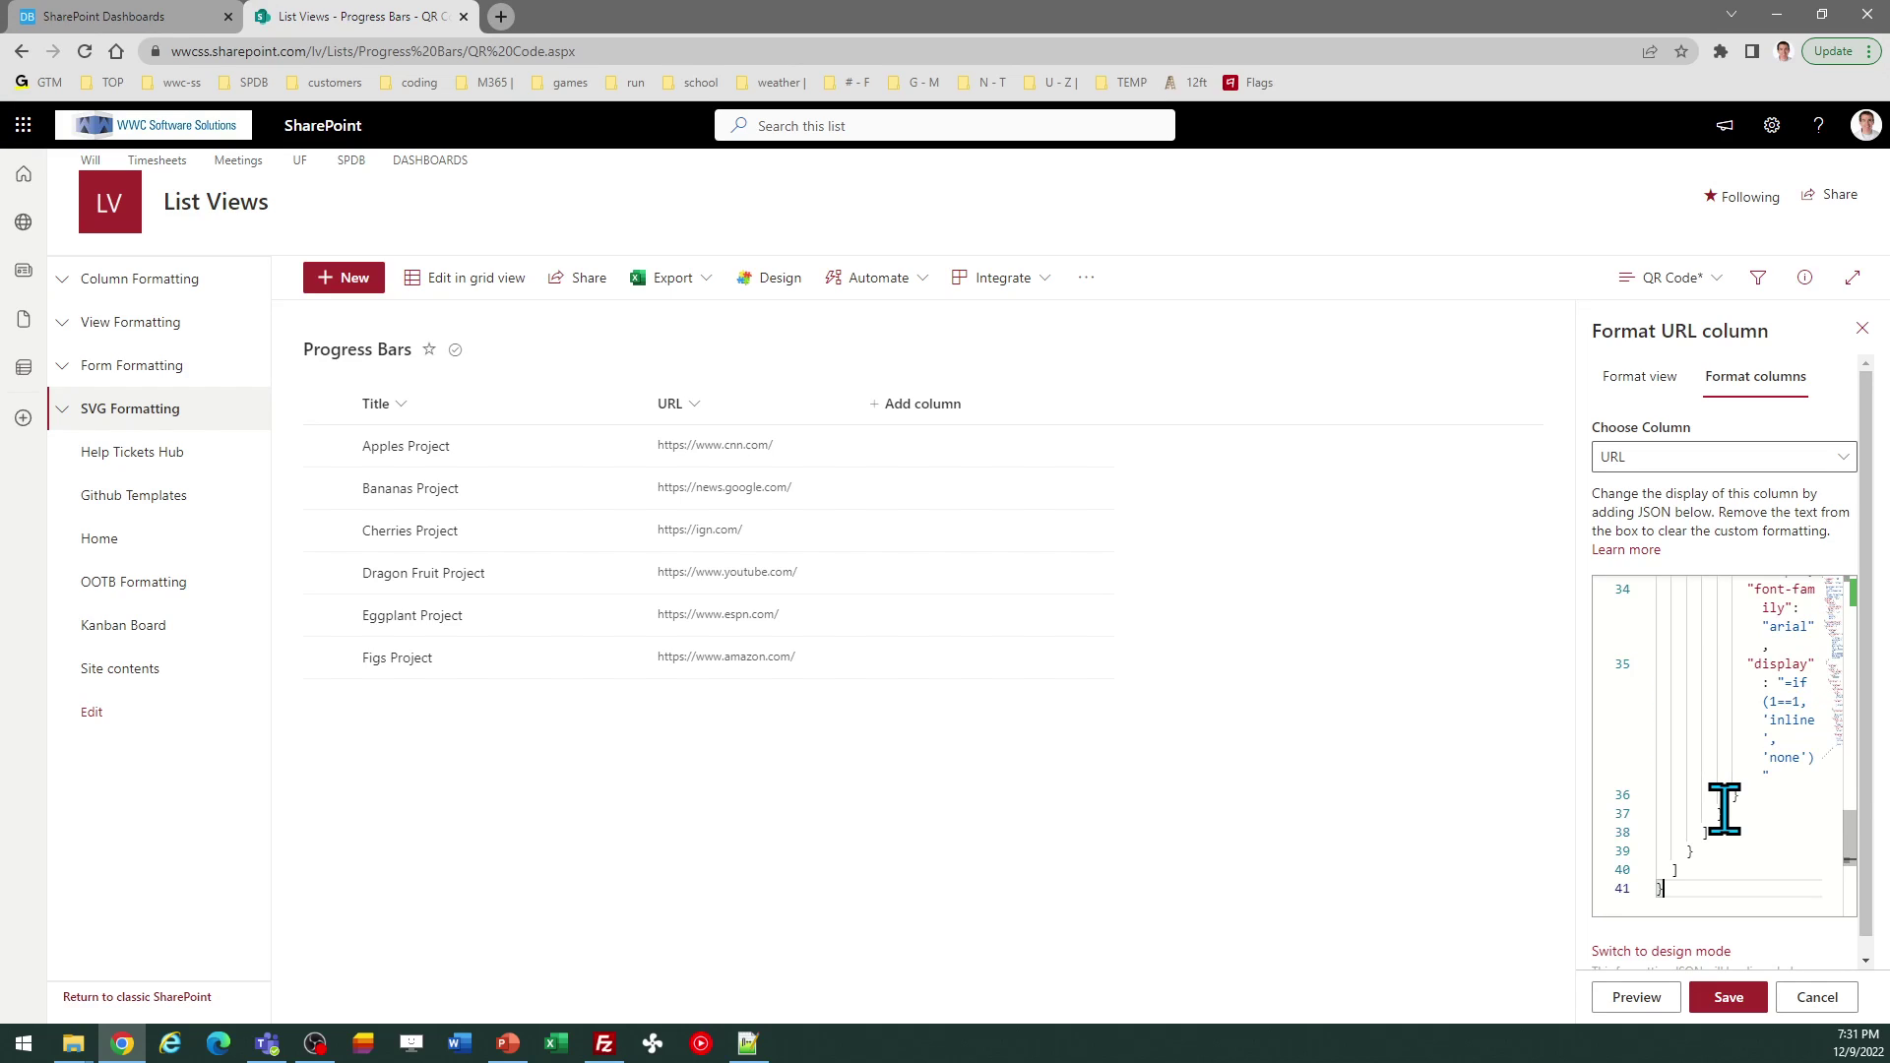
click(1728, 997)
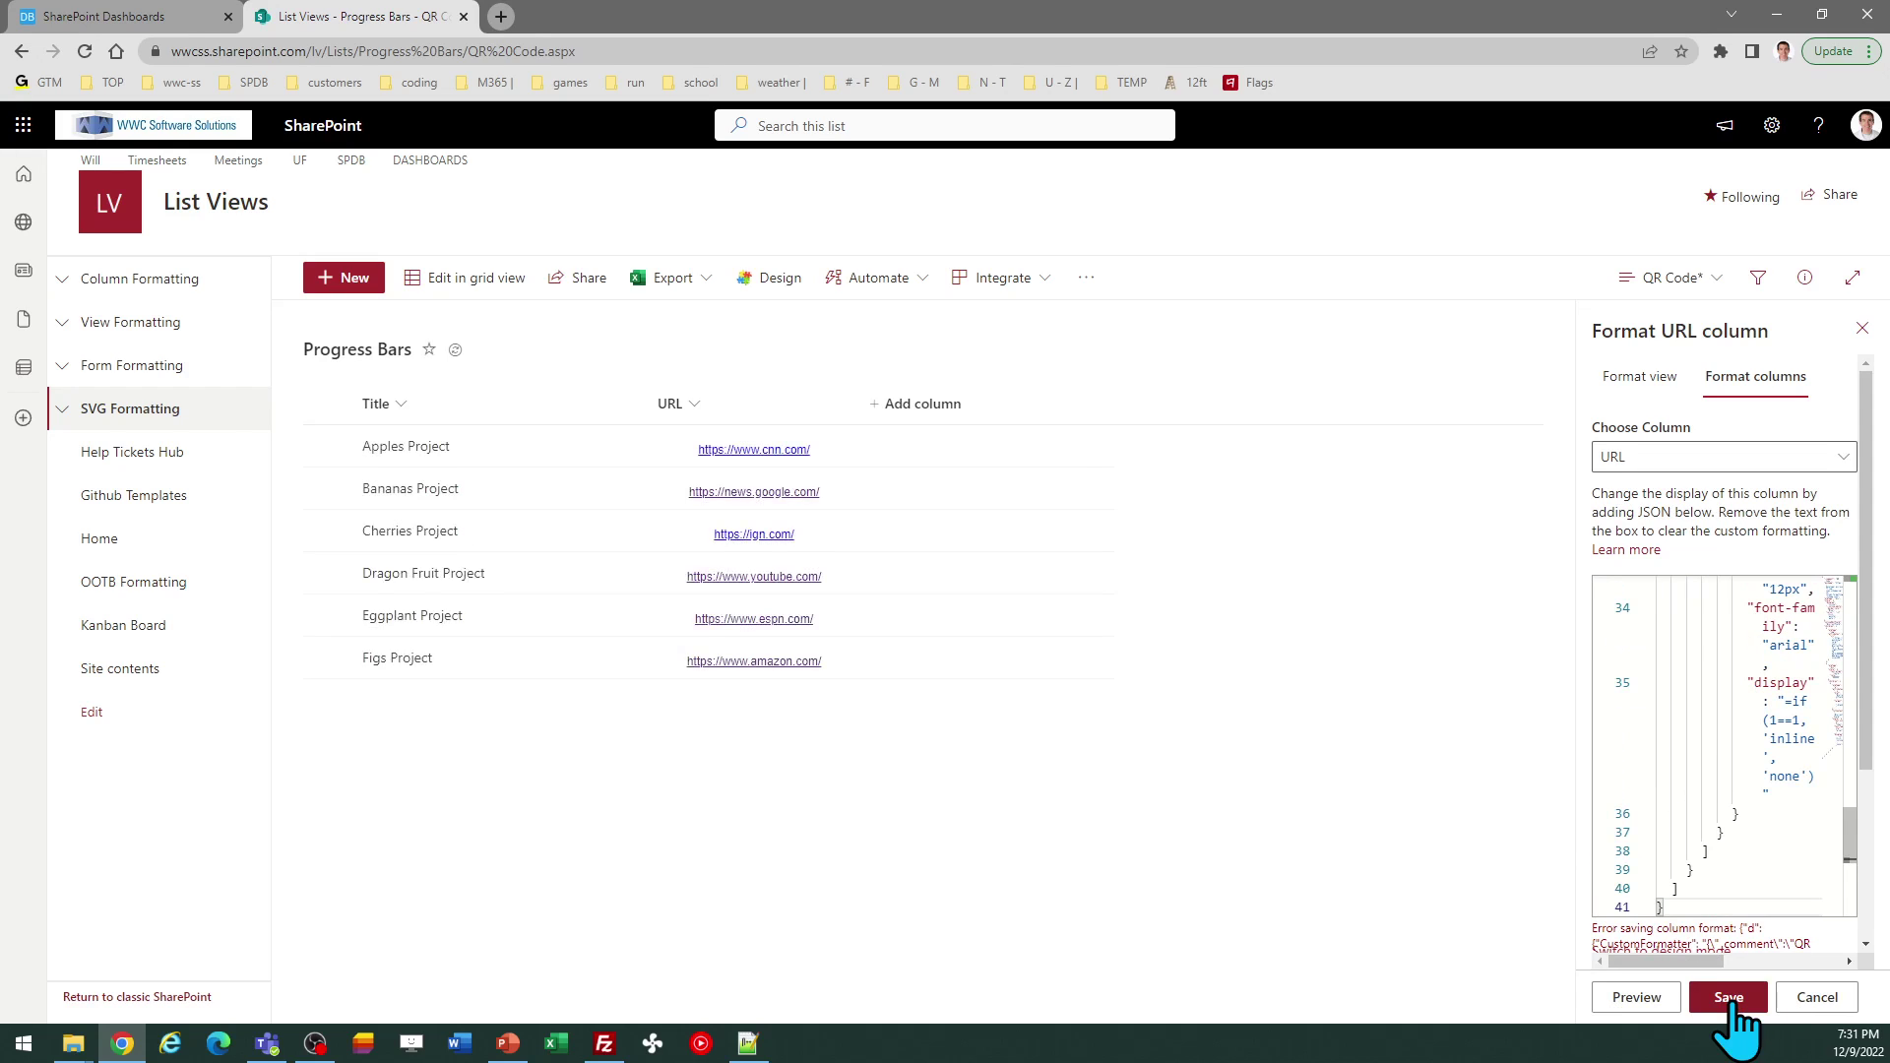
click(767, 542)
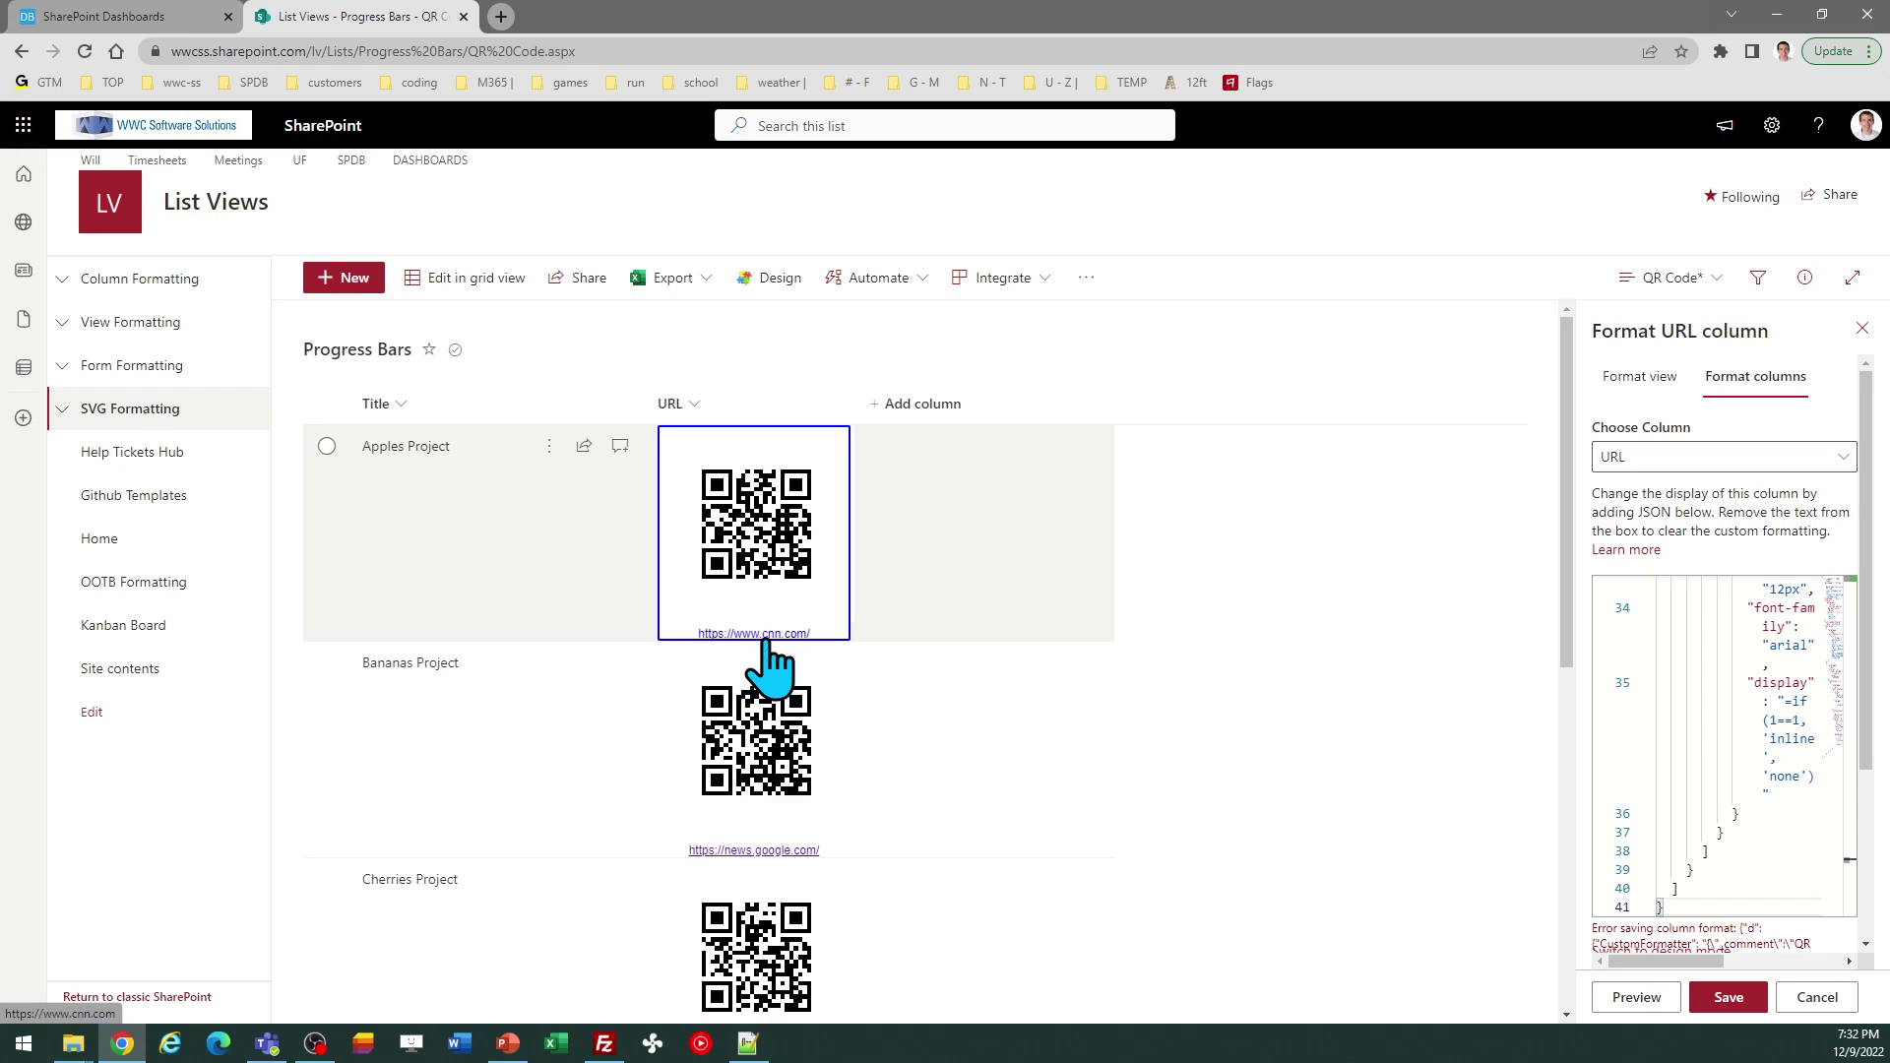
Step: Turn off Show Link in the QR Code template and copy the updated template
click(168, 16)
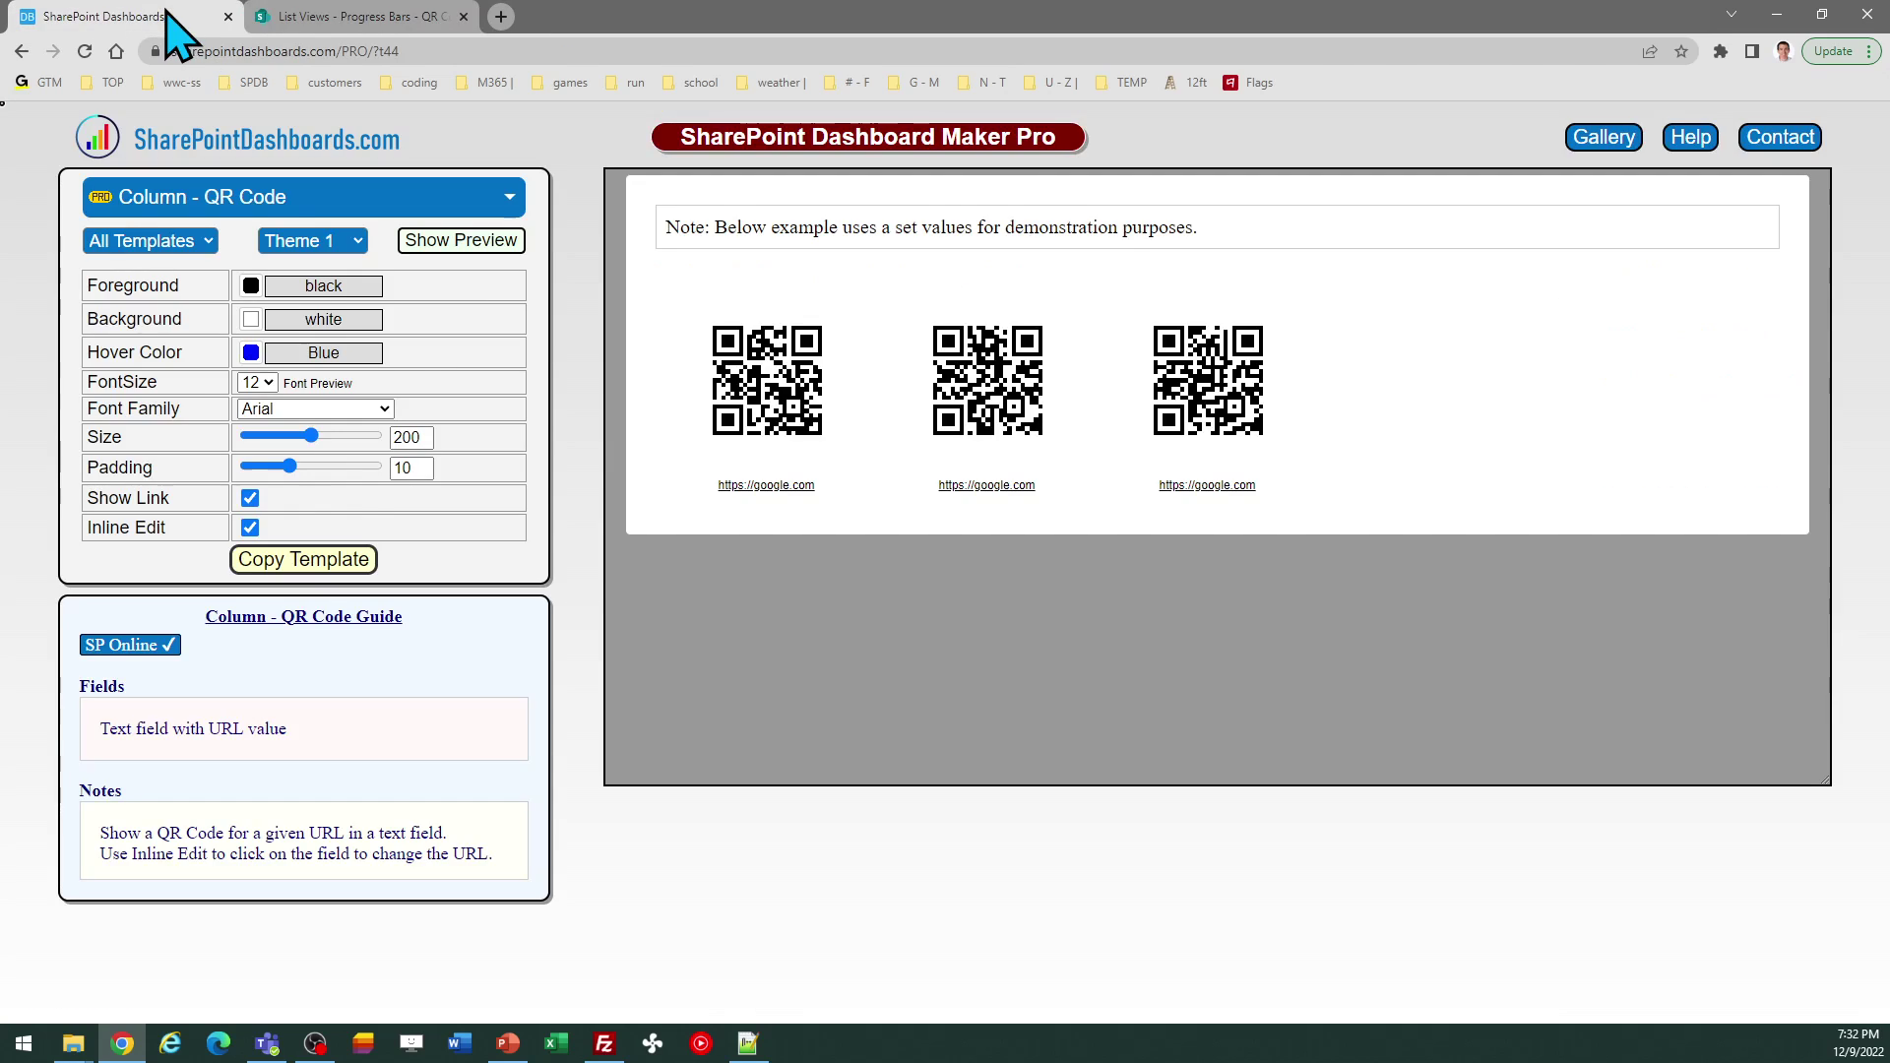
click(250, 499)
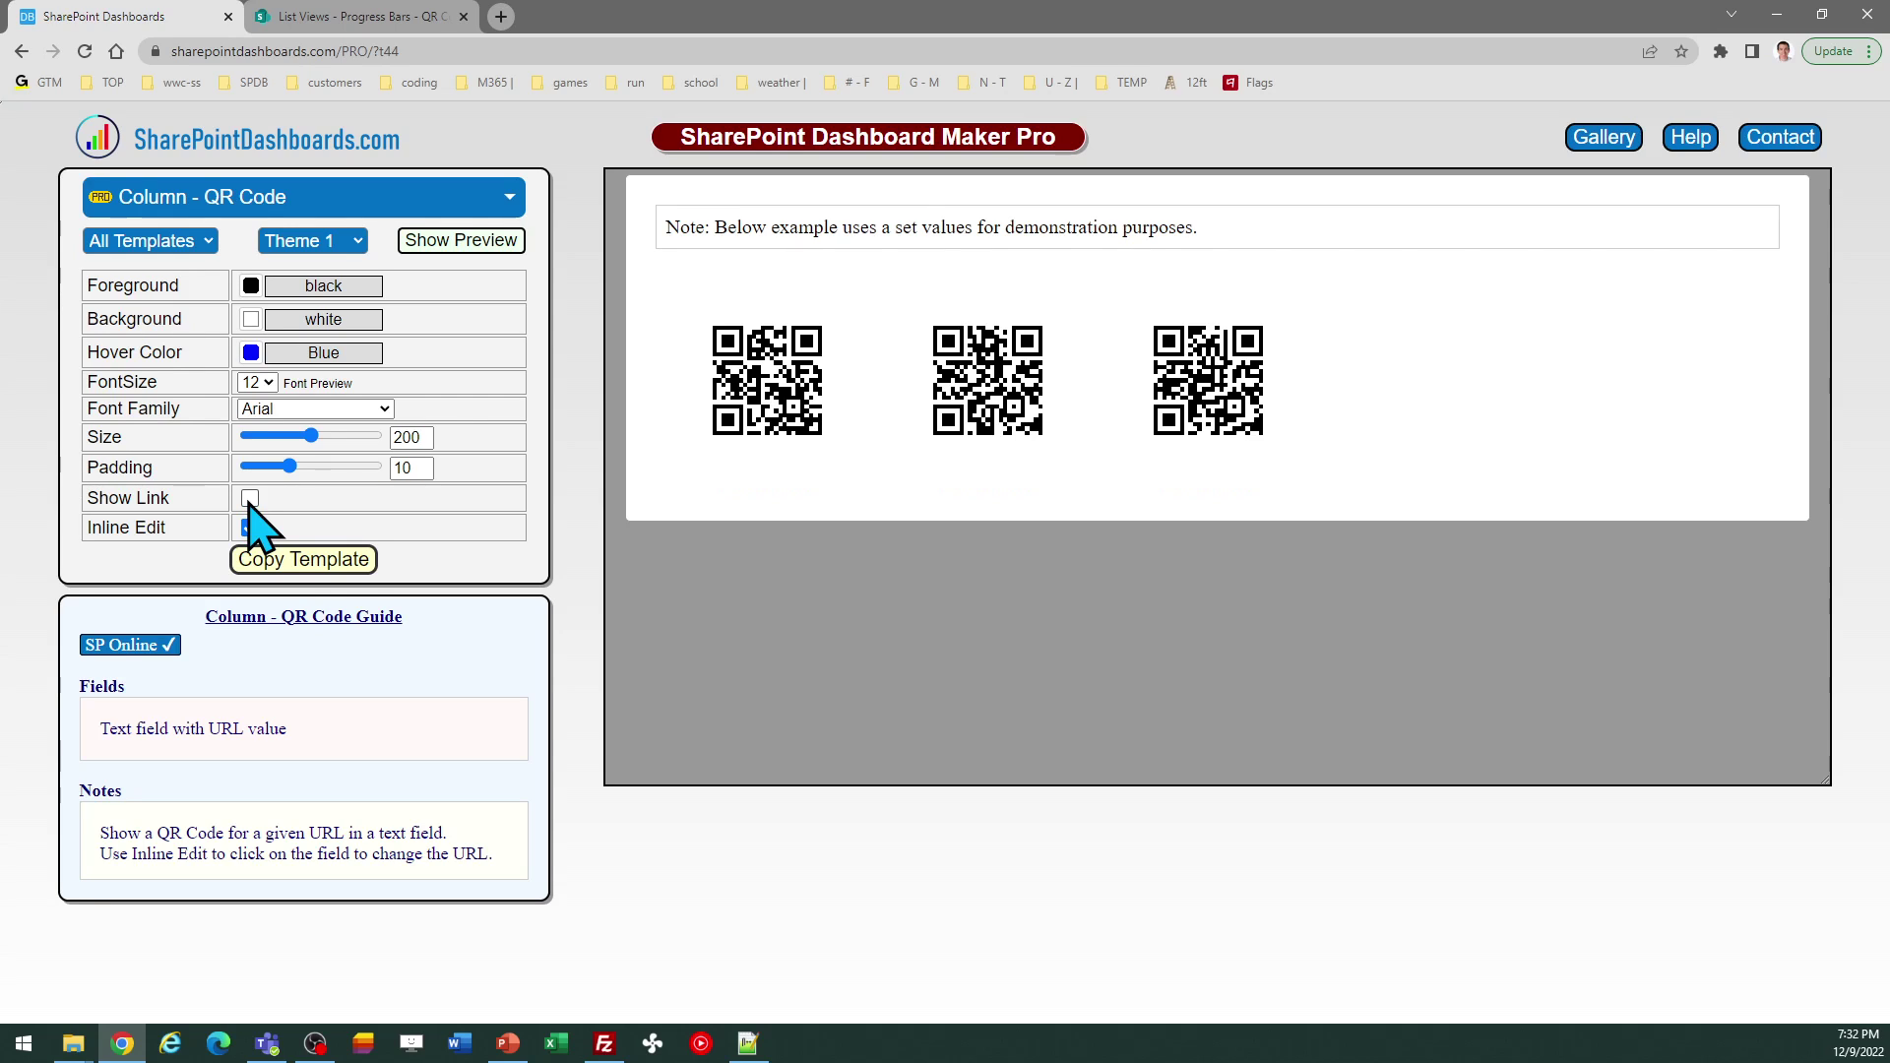
click(360, 559)
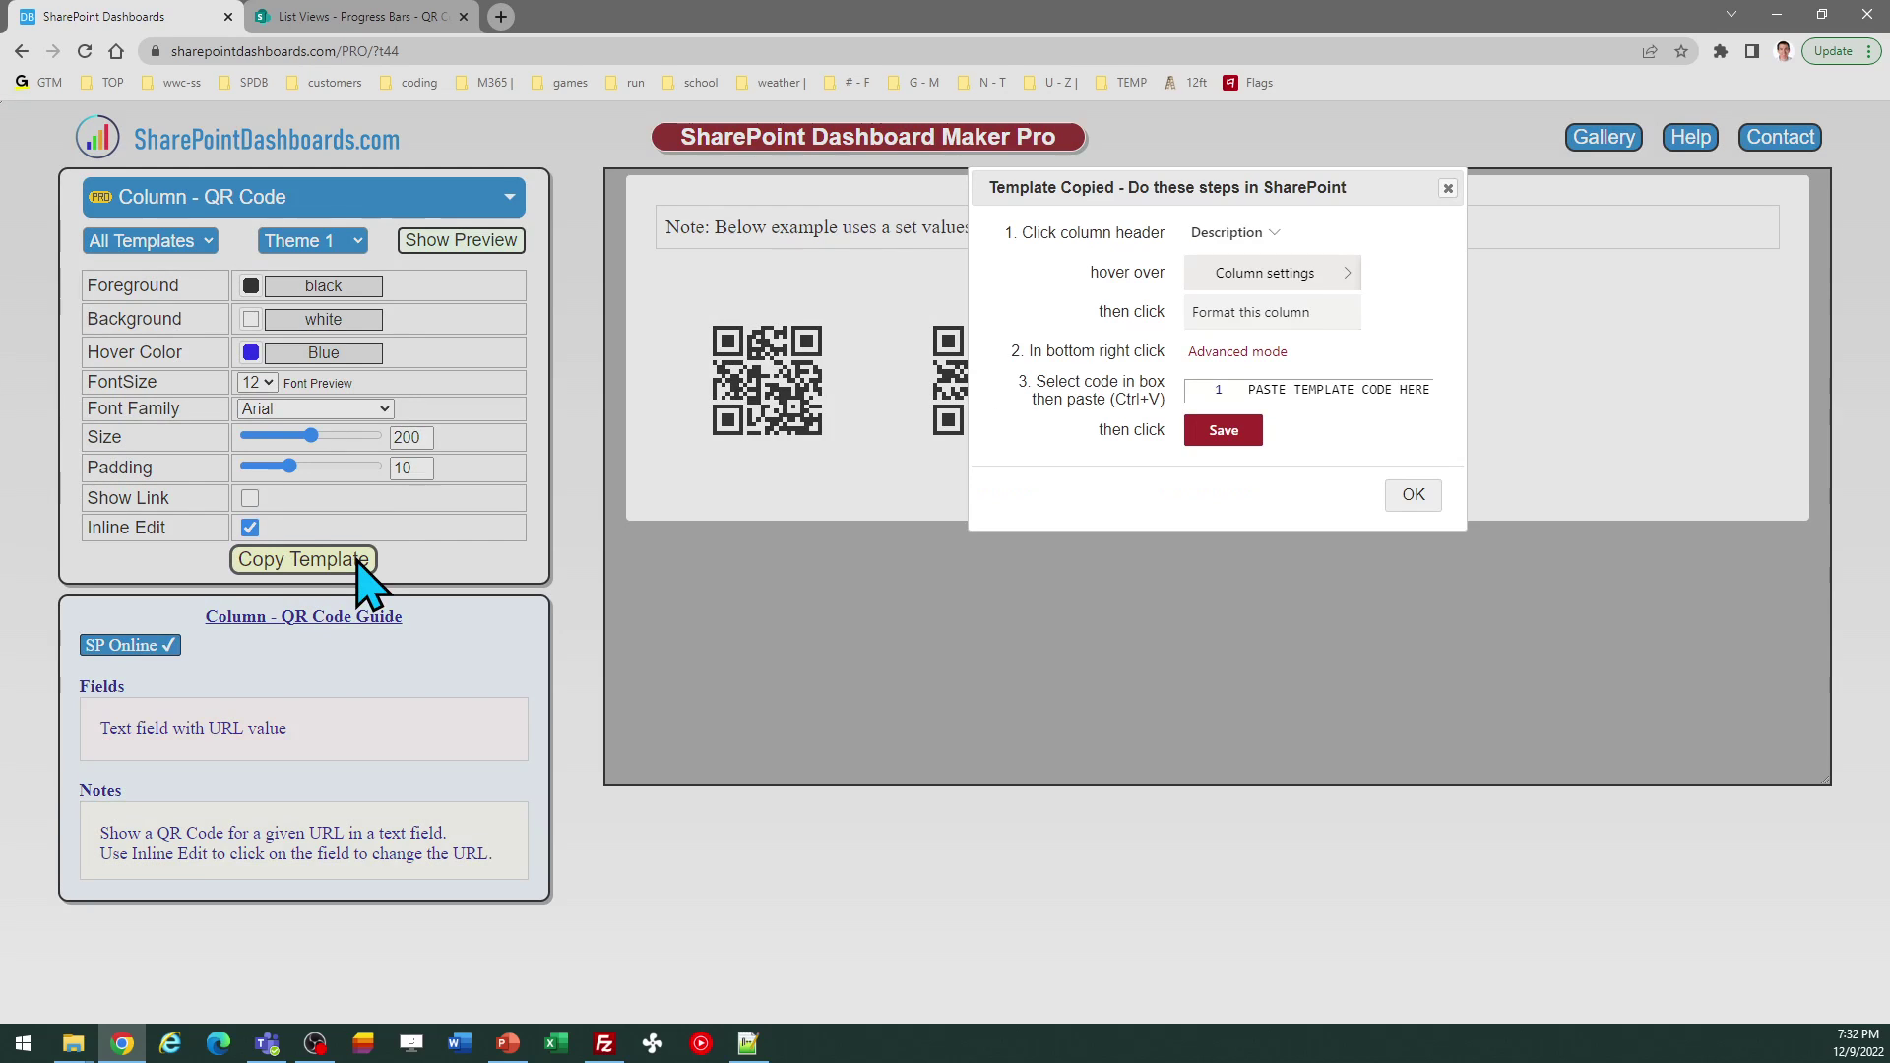
click(1414, 494)
Step: Replace the URL column's formatting JSON with the link-hidden template, save, and check the Apples Project cell
click(414, 17)
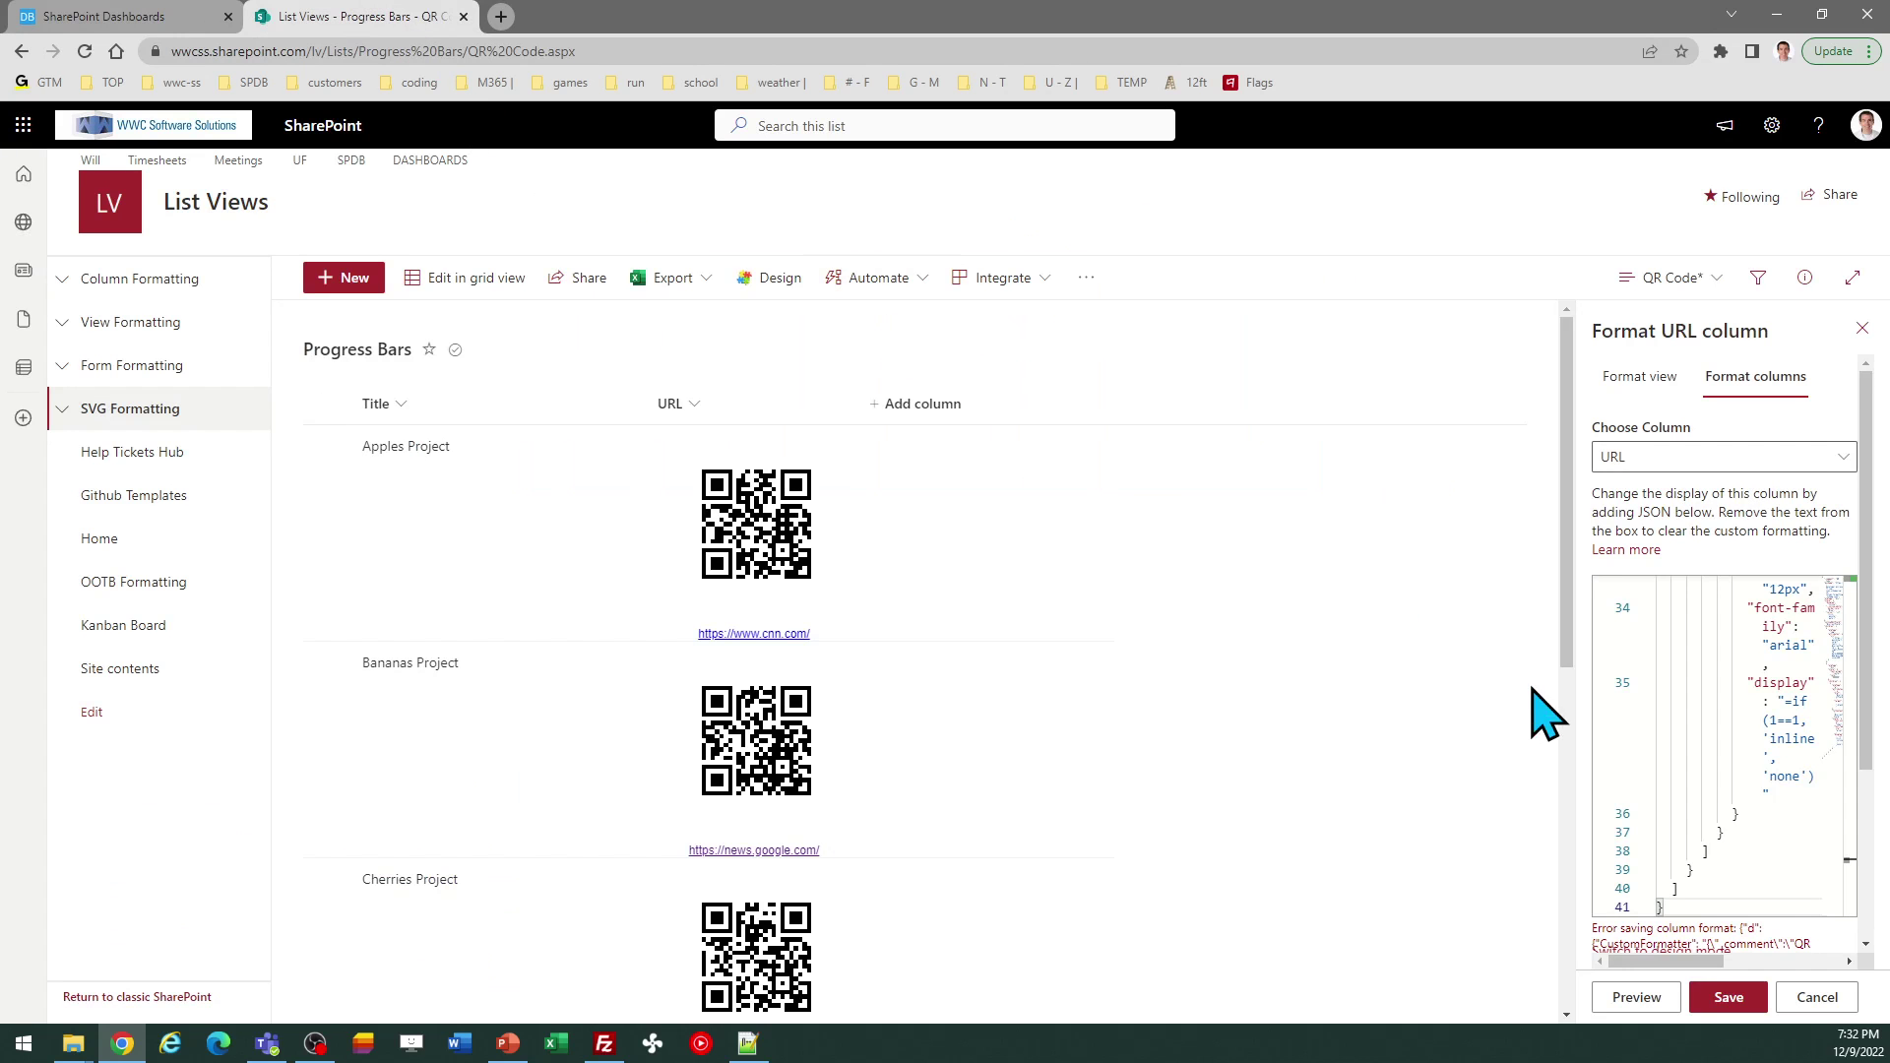
click(1763, 751)
key(ctrl+a)
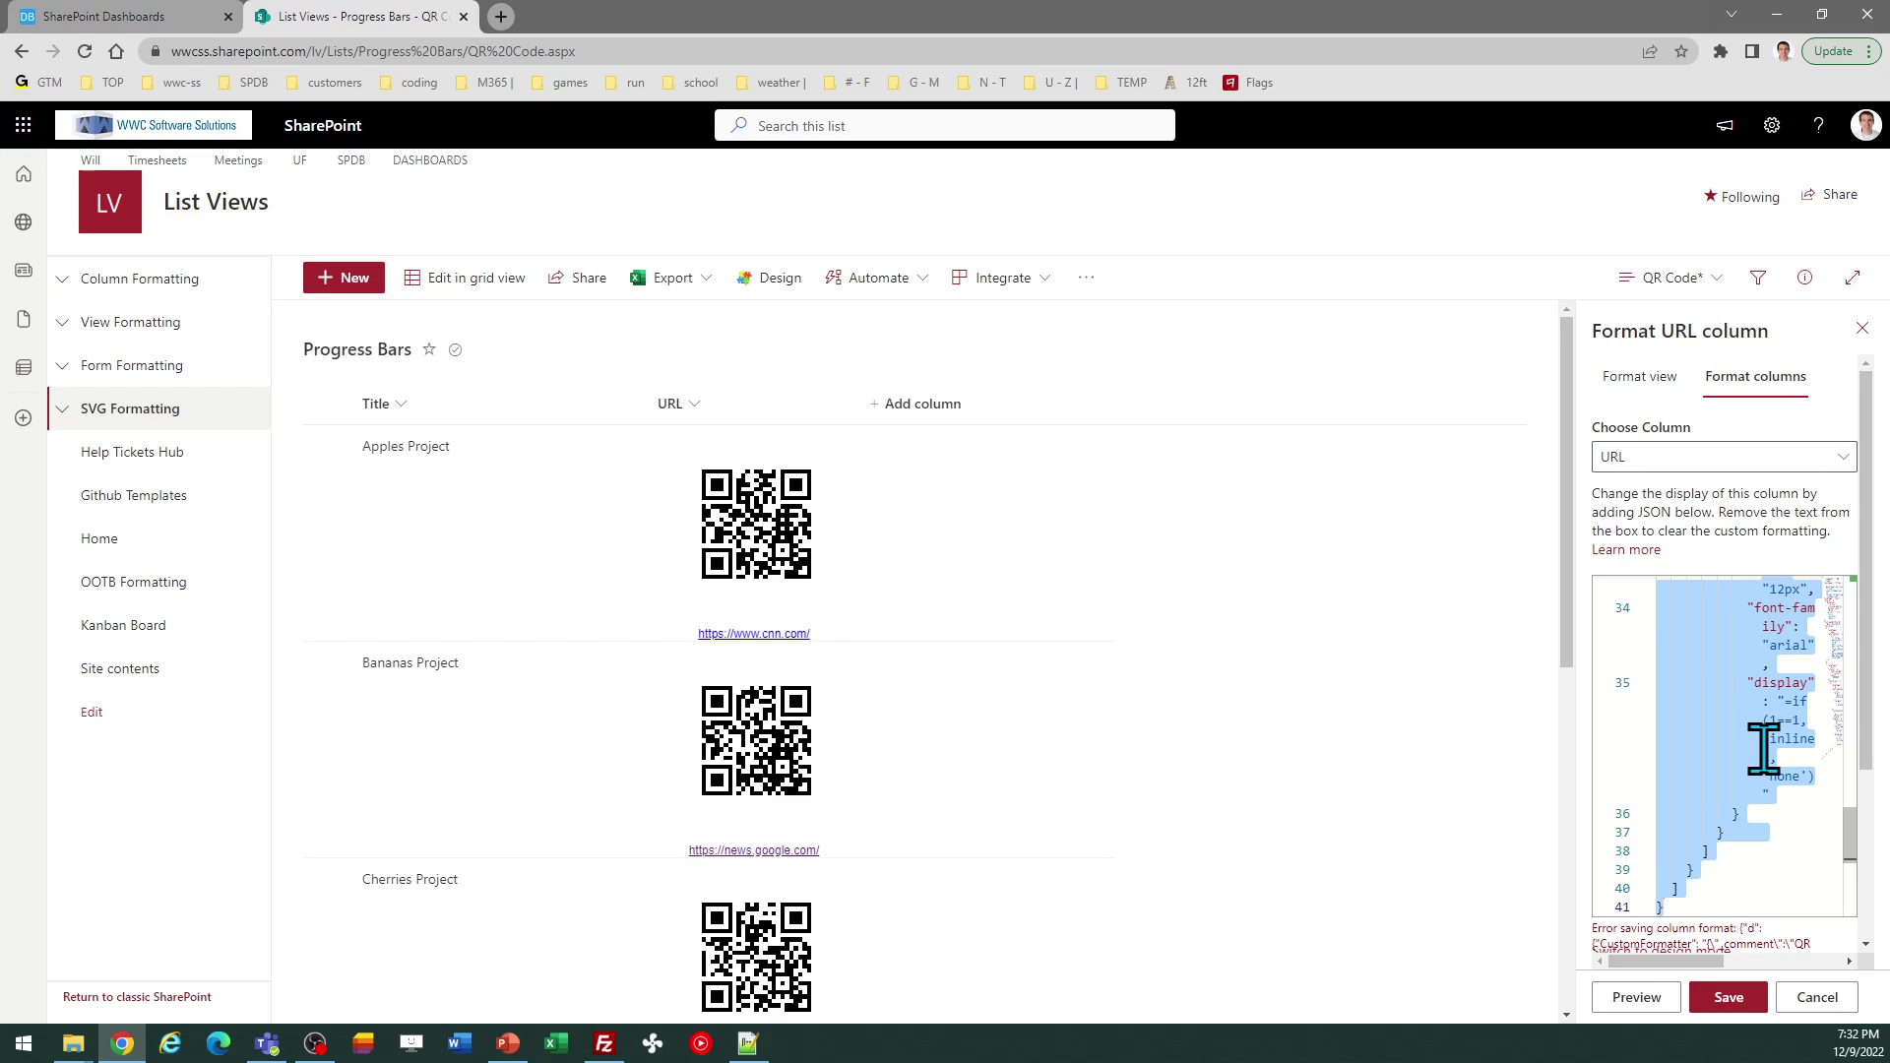
key(ctrl+v)
click(1727, 997)
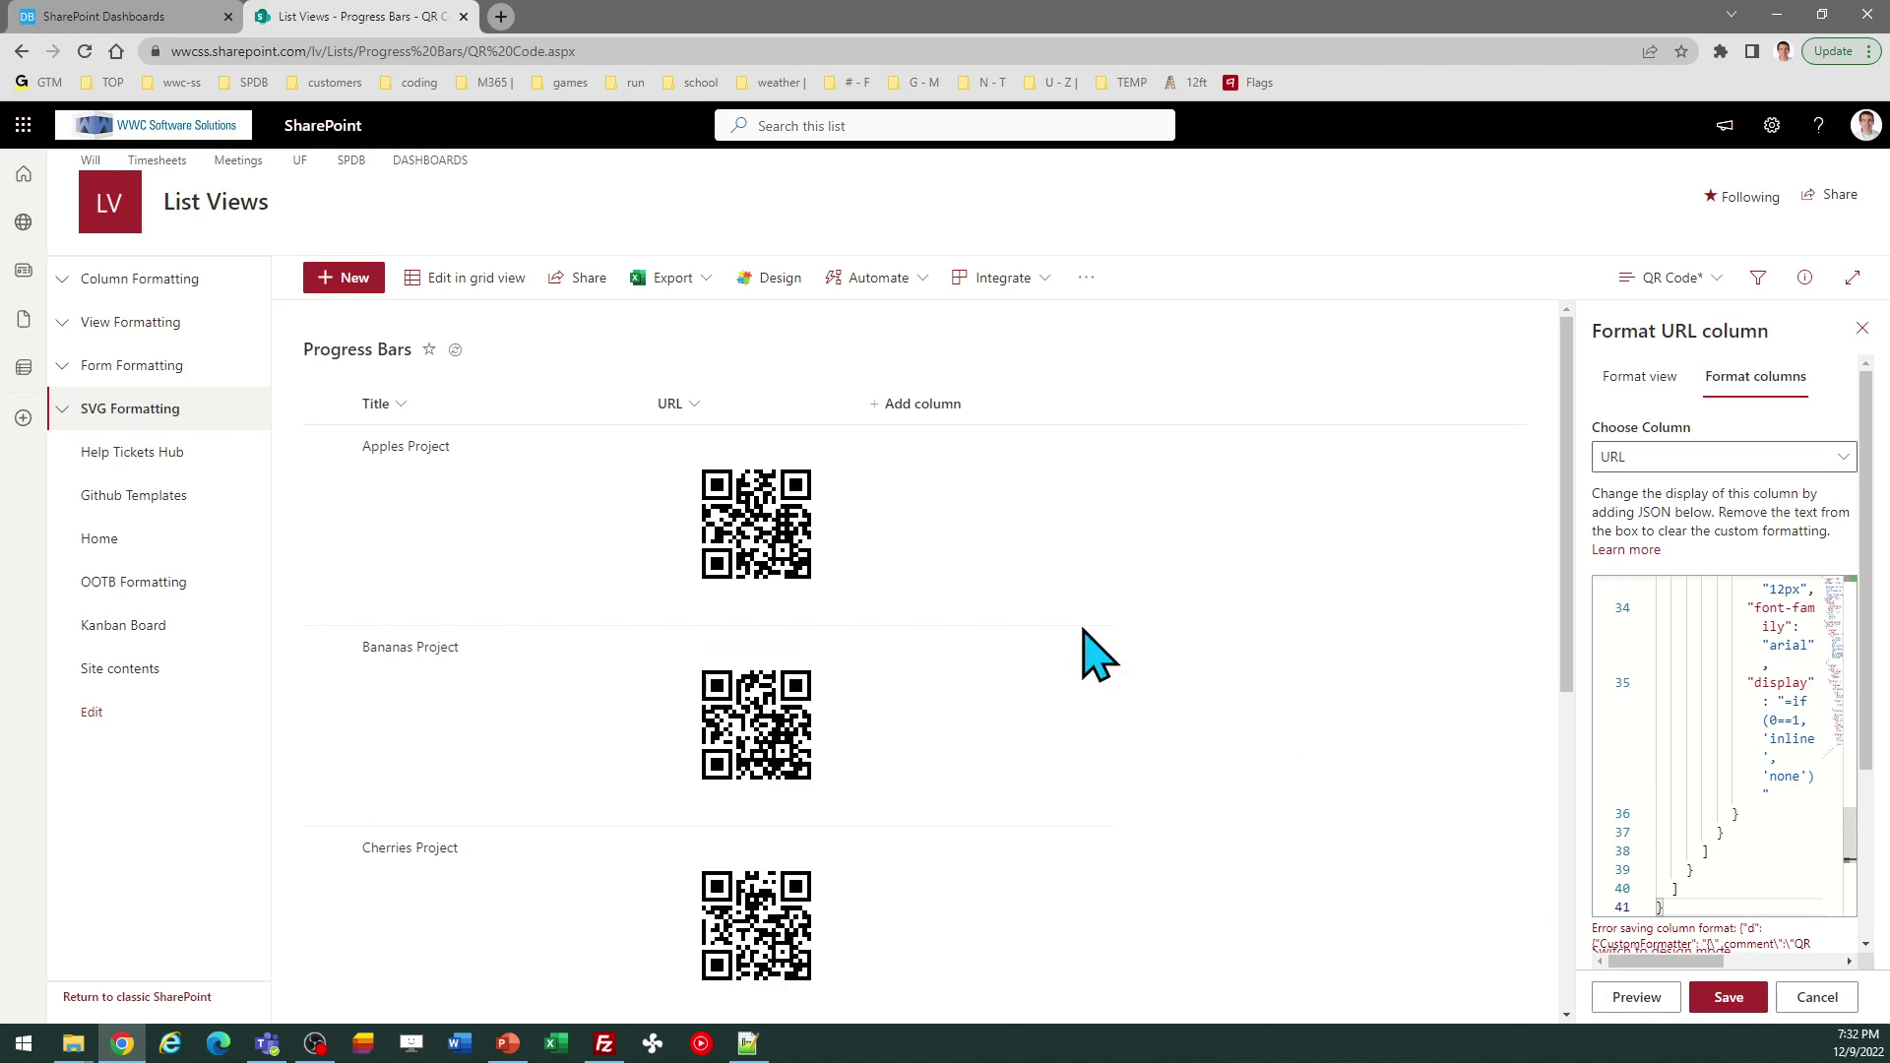
click(773, 547)
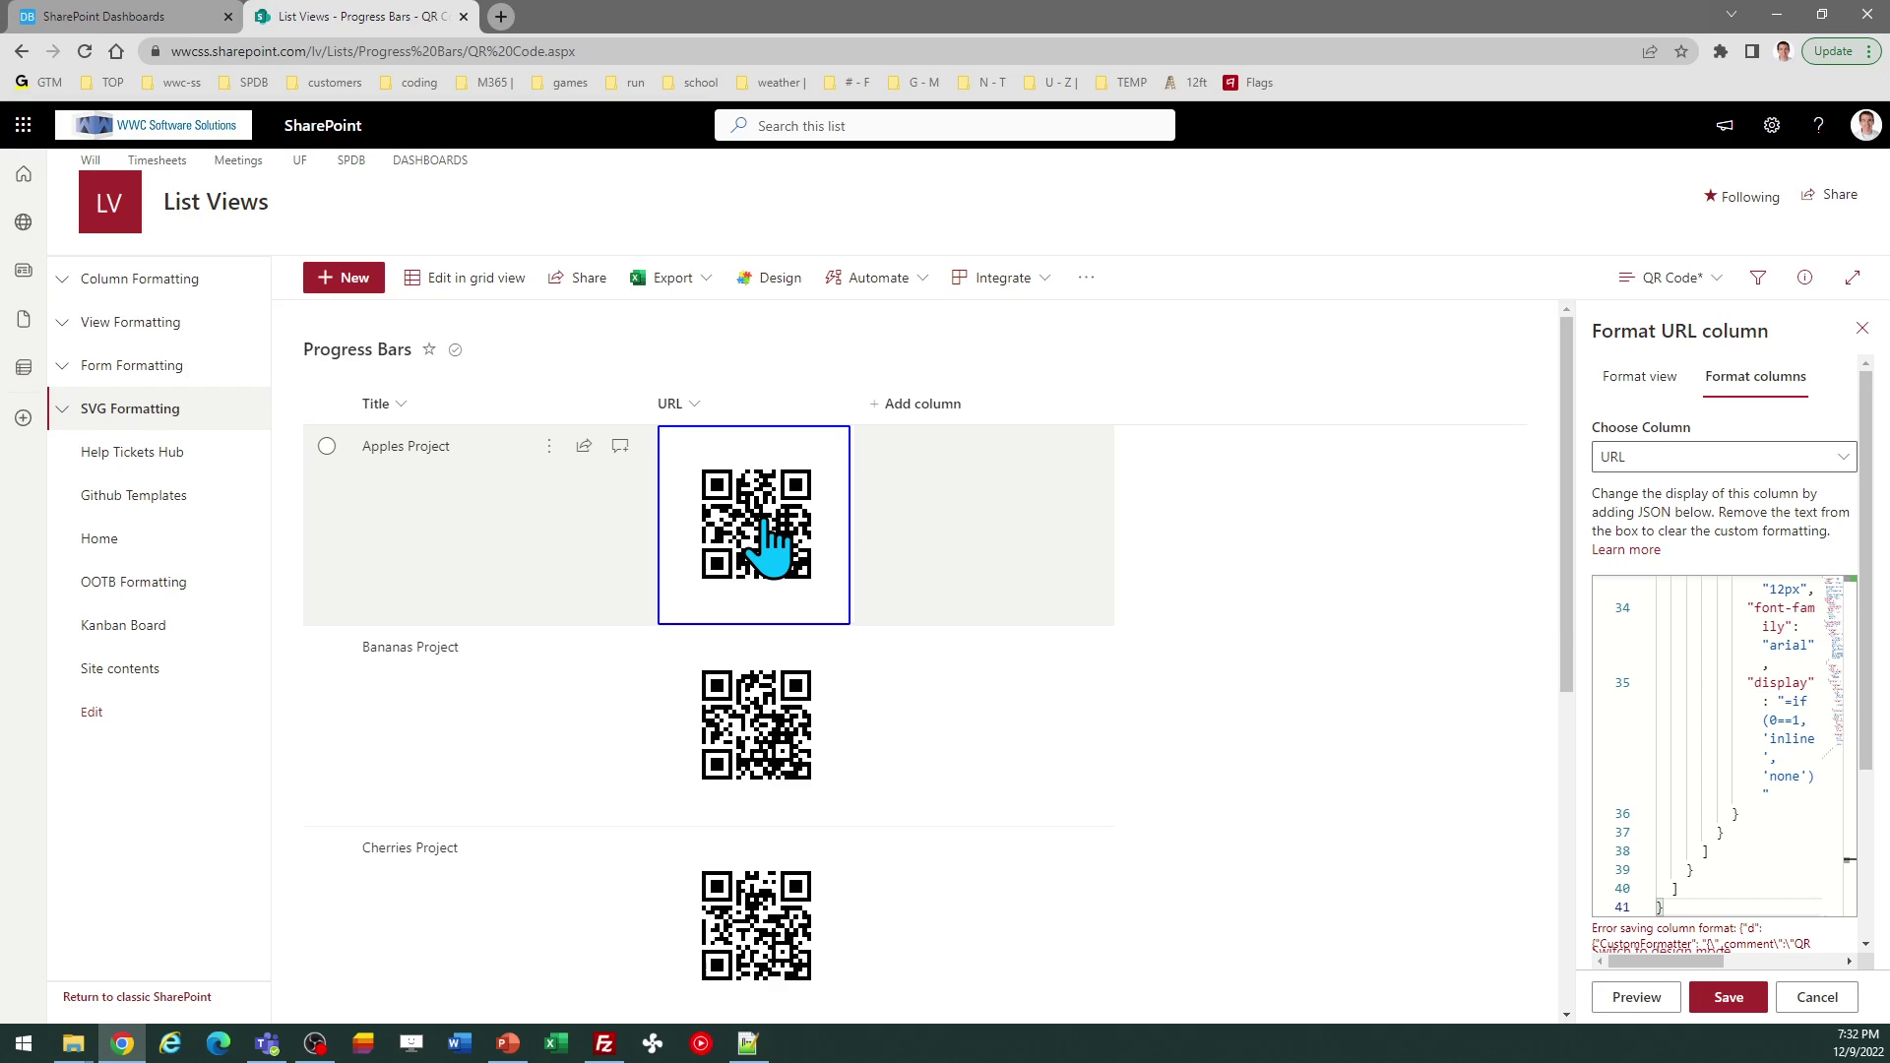
Step: Set the QR background to gray40 and foreground to blueDark, then copy the template
click(116, 18)
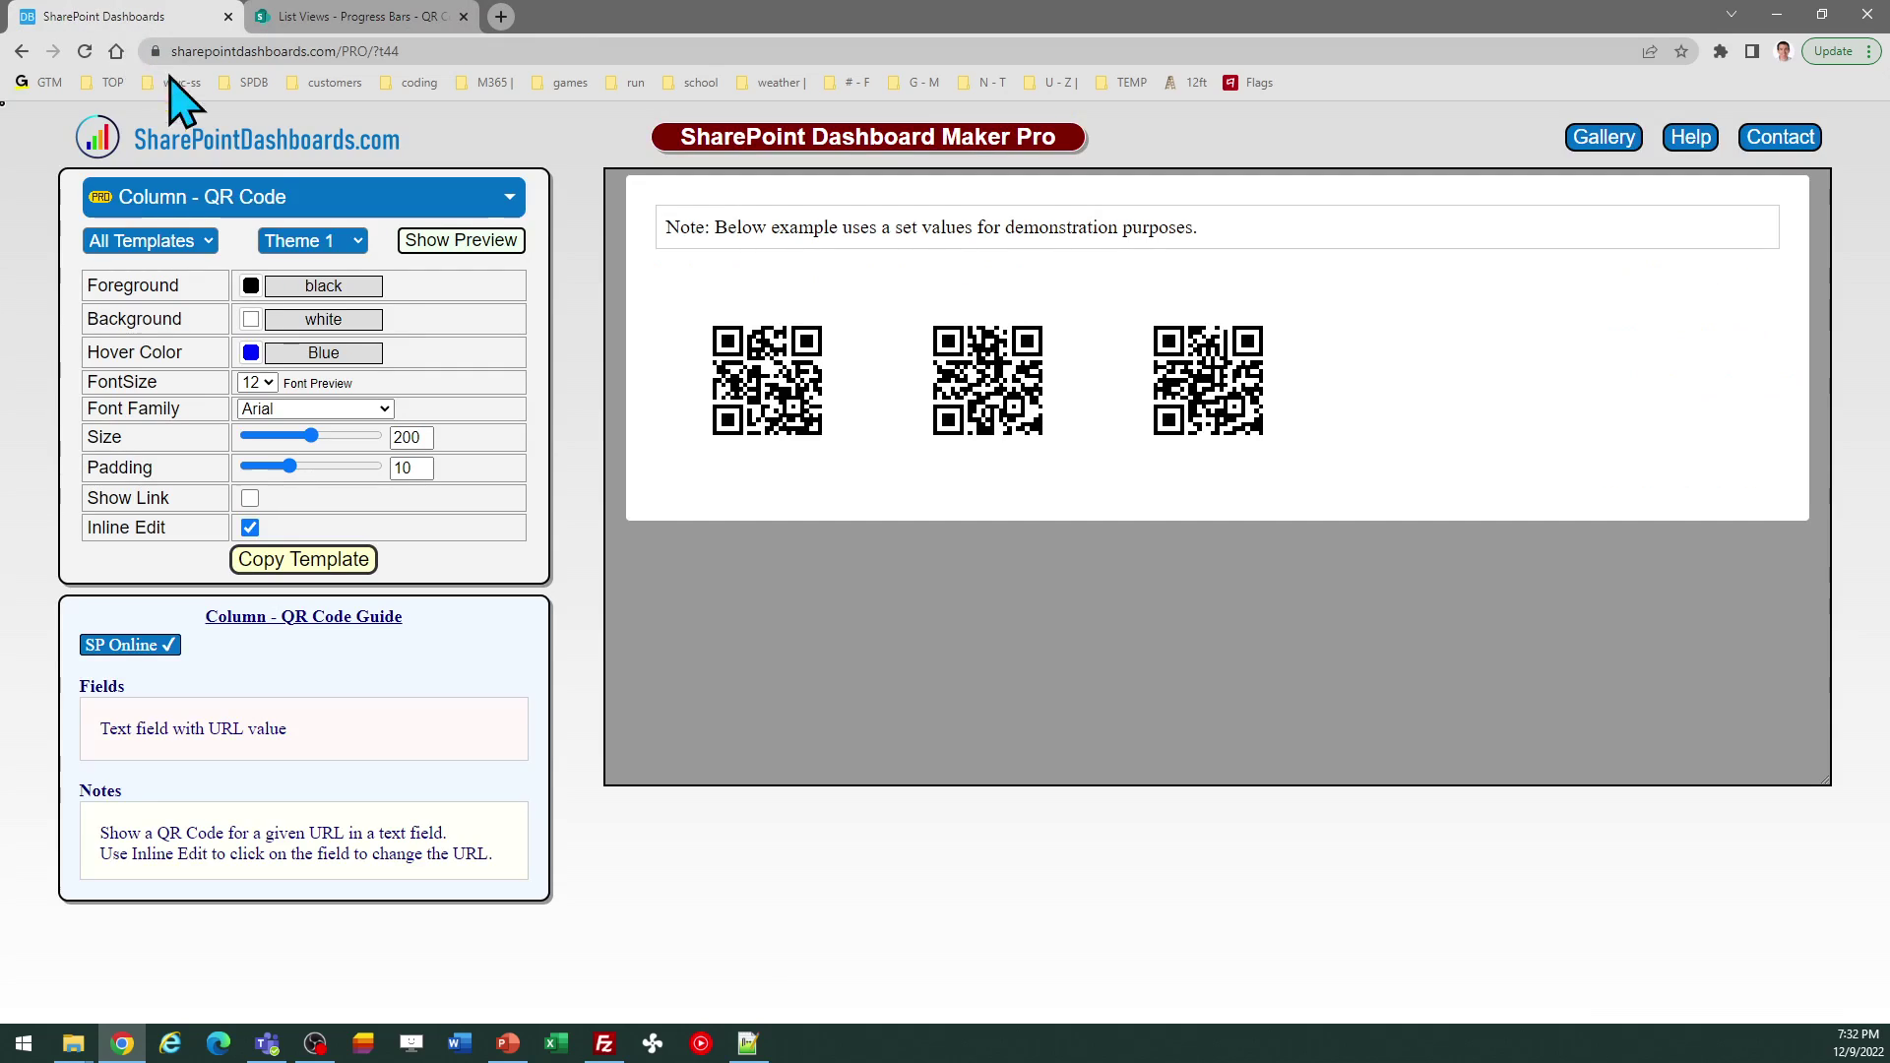
click(250, 321)
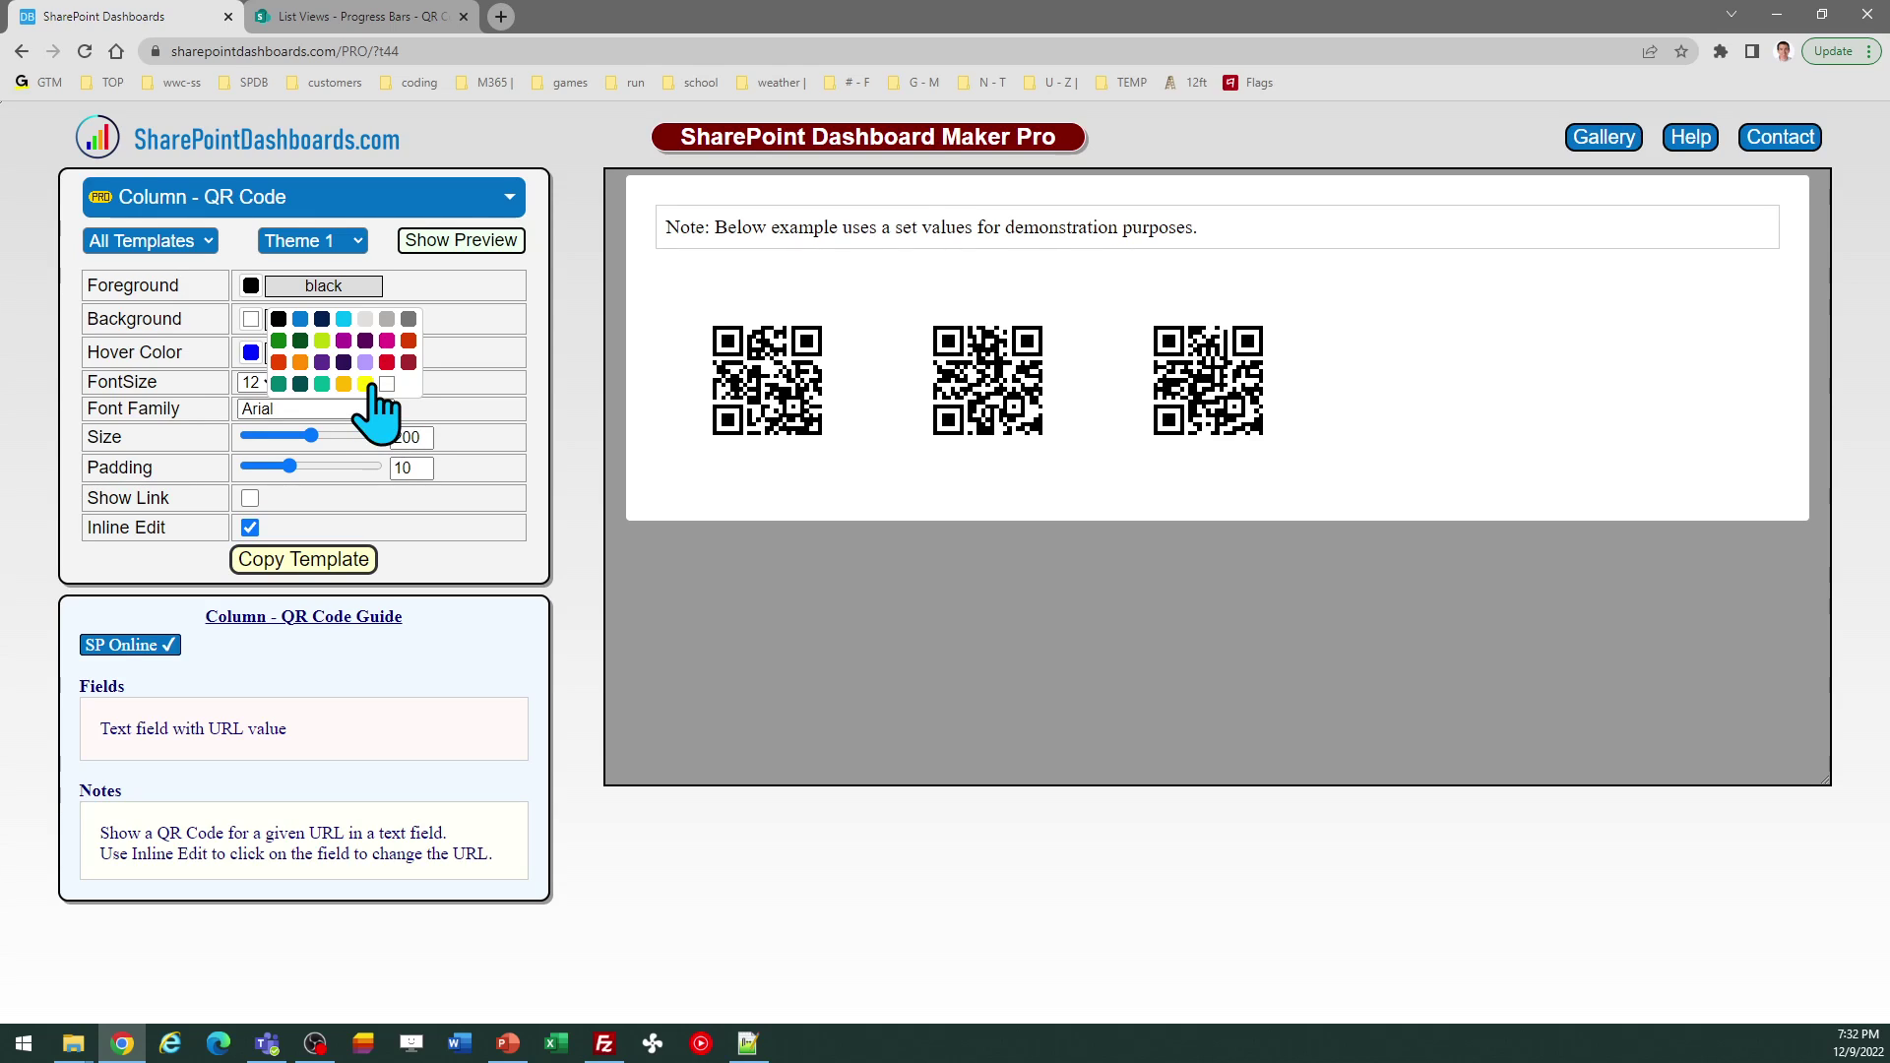
click(365, 321)
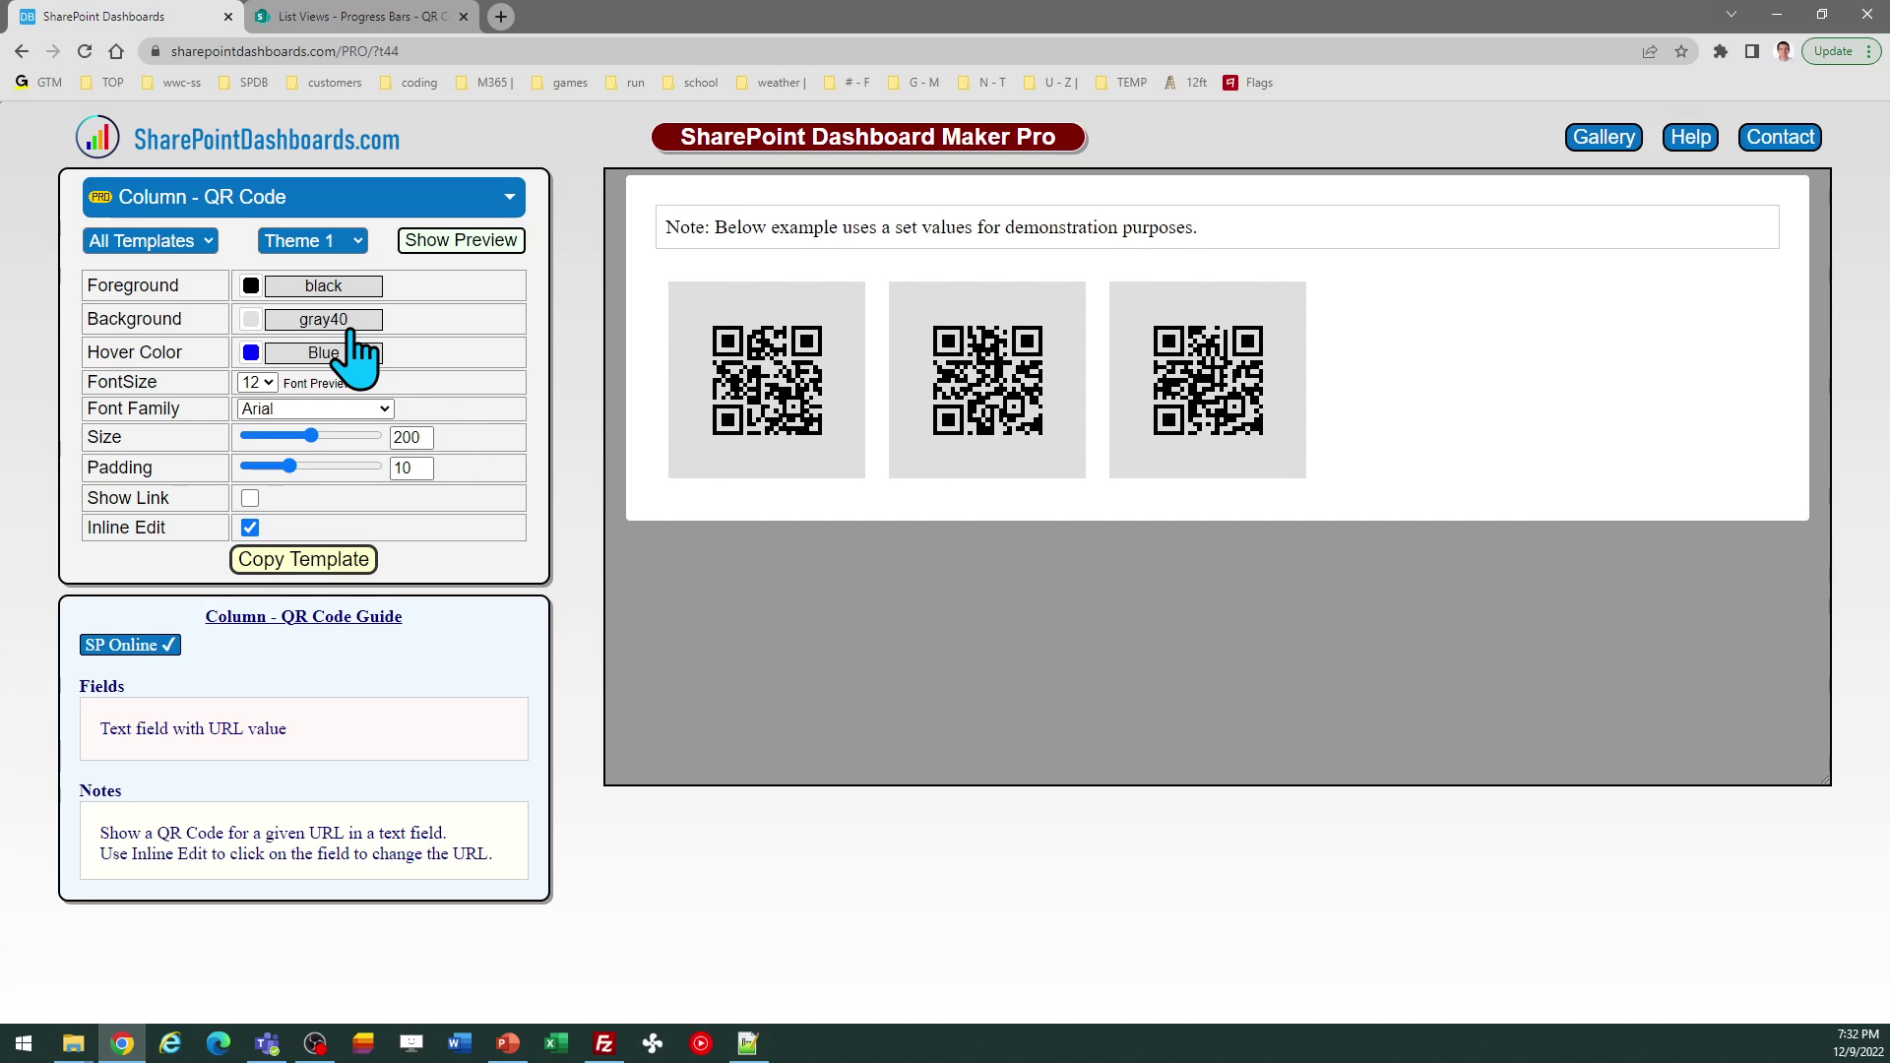
click(251, 285)
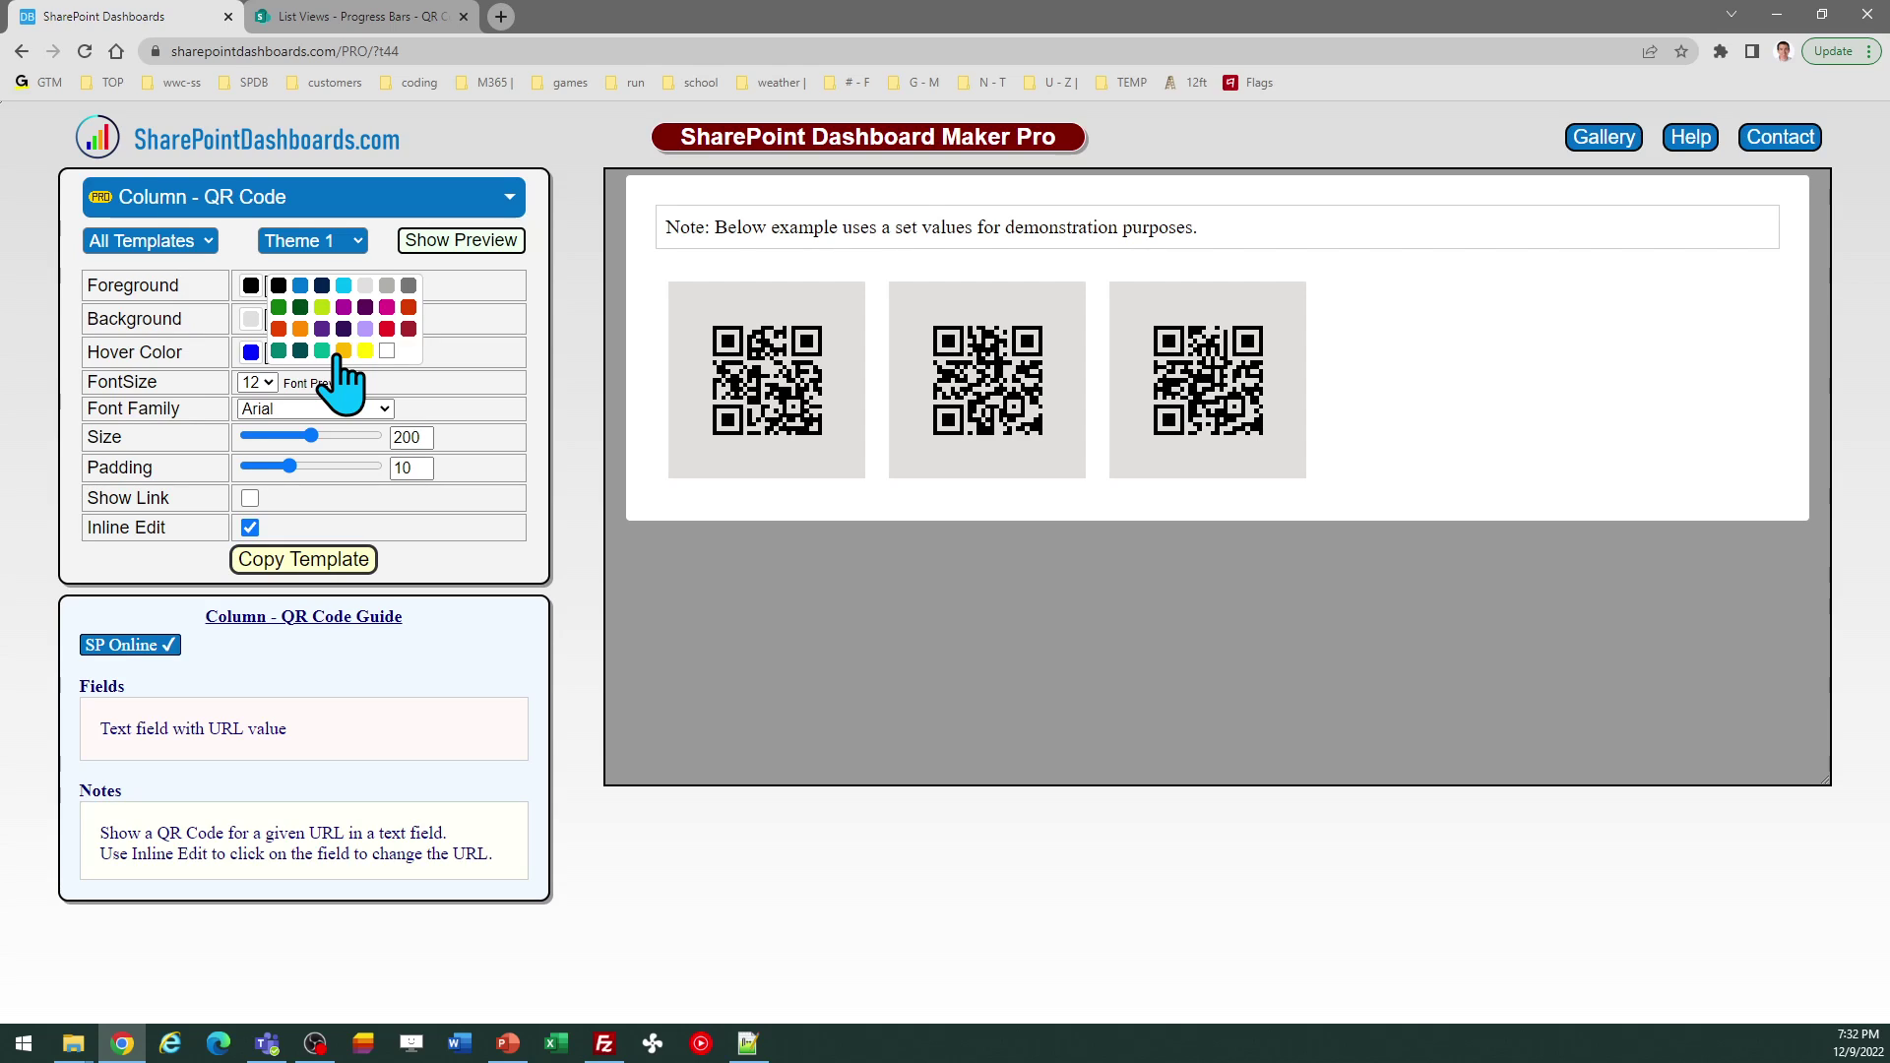
click(321, 285)
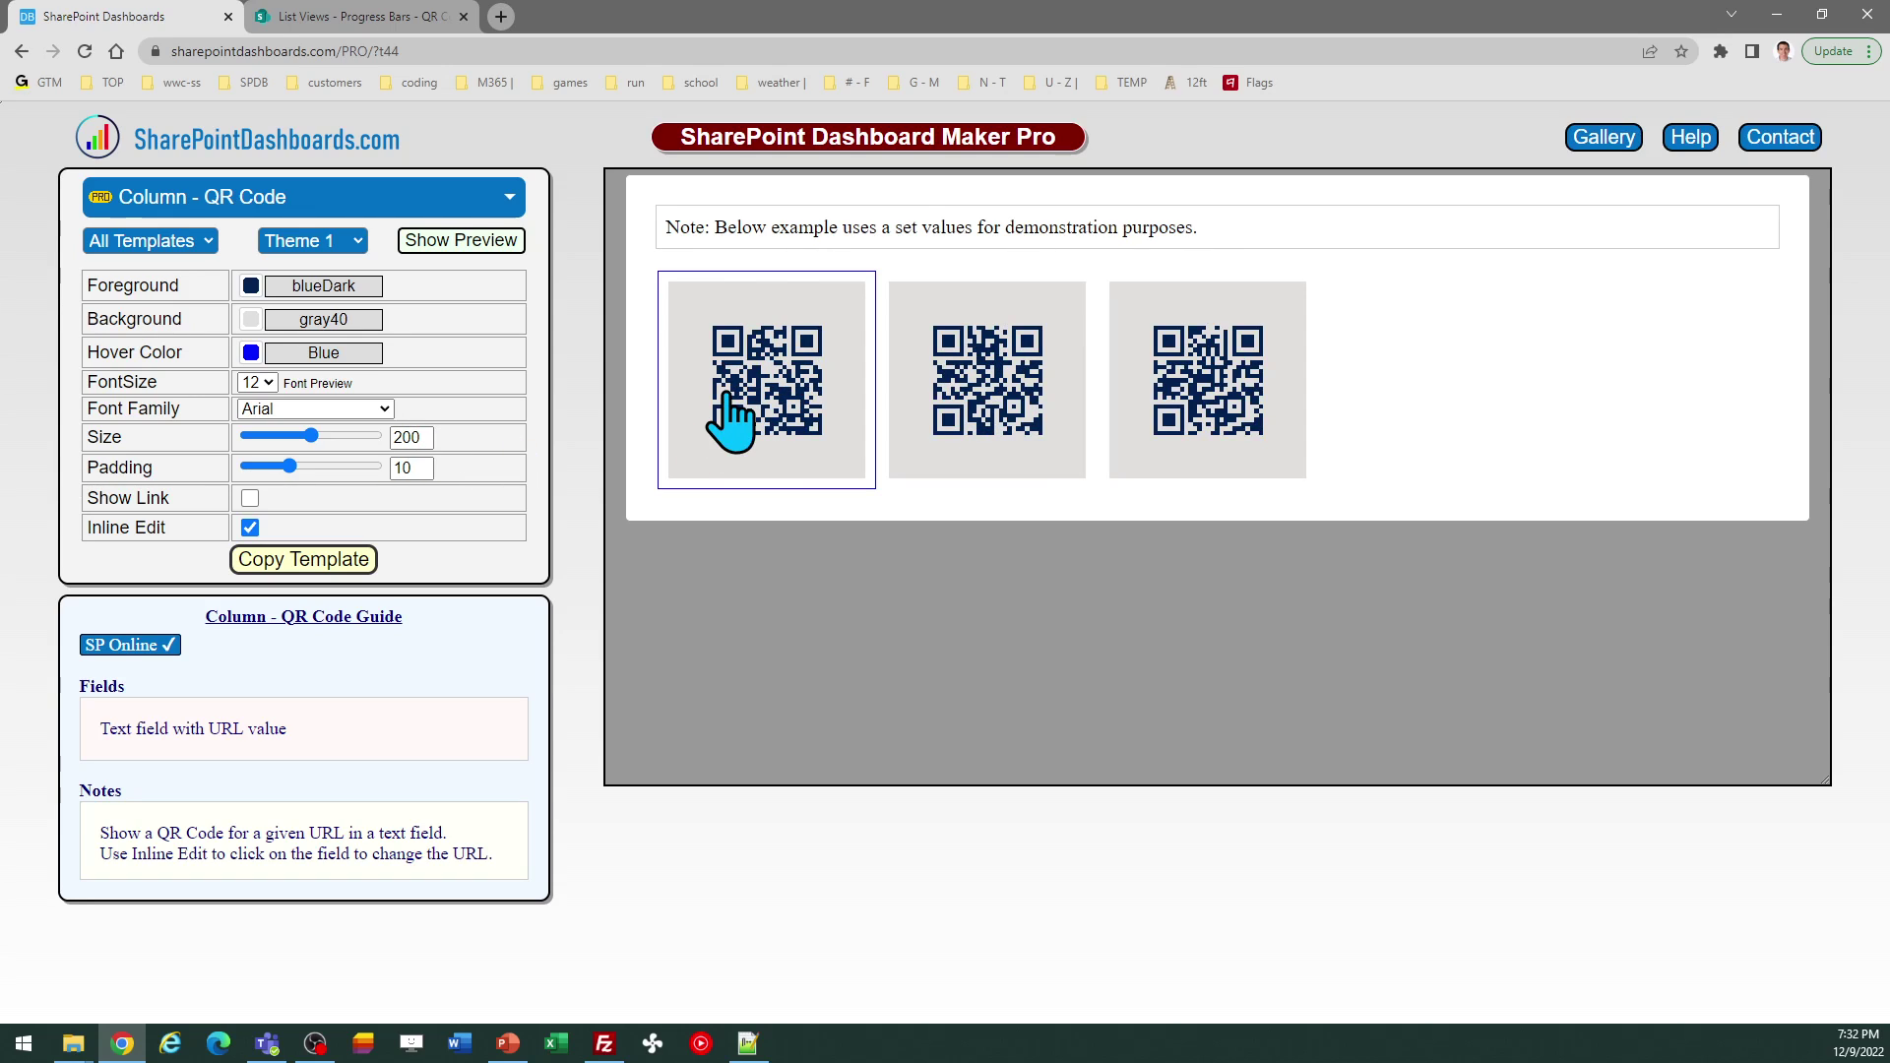
click(305, 558)
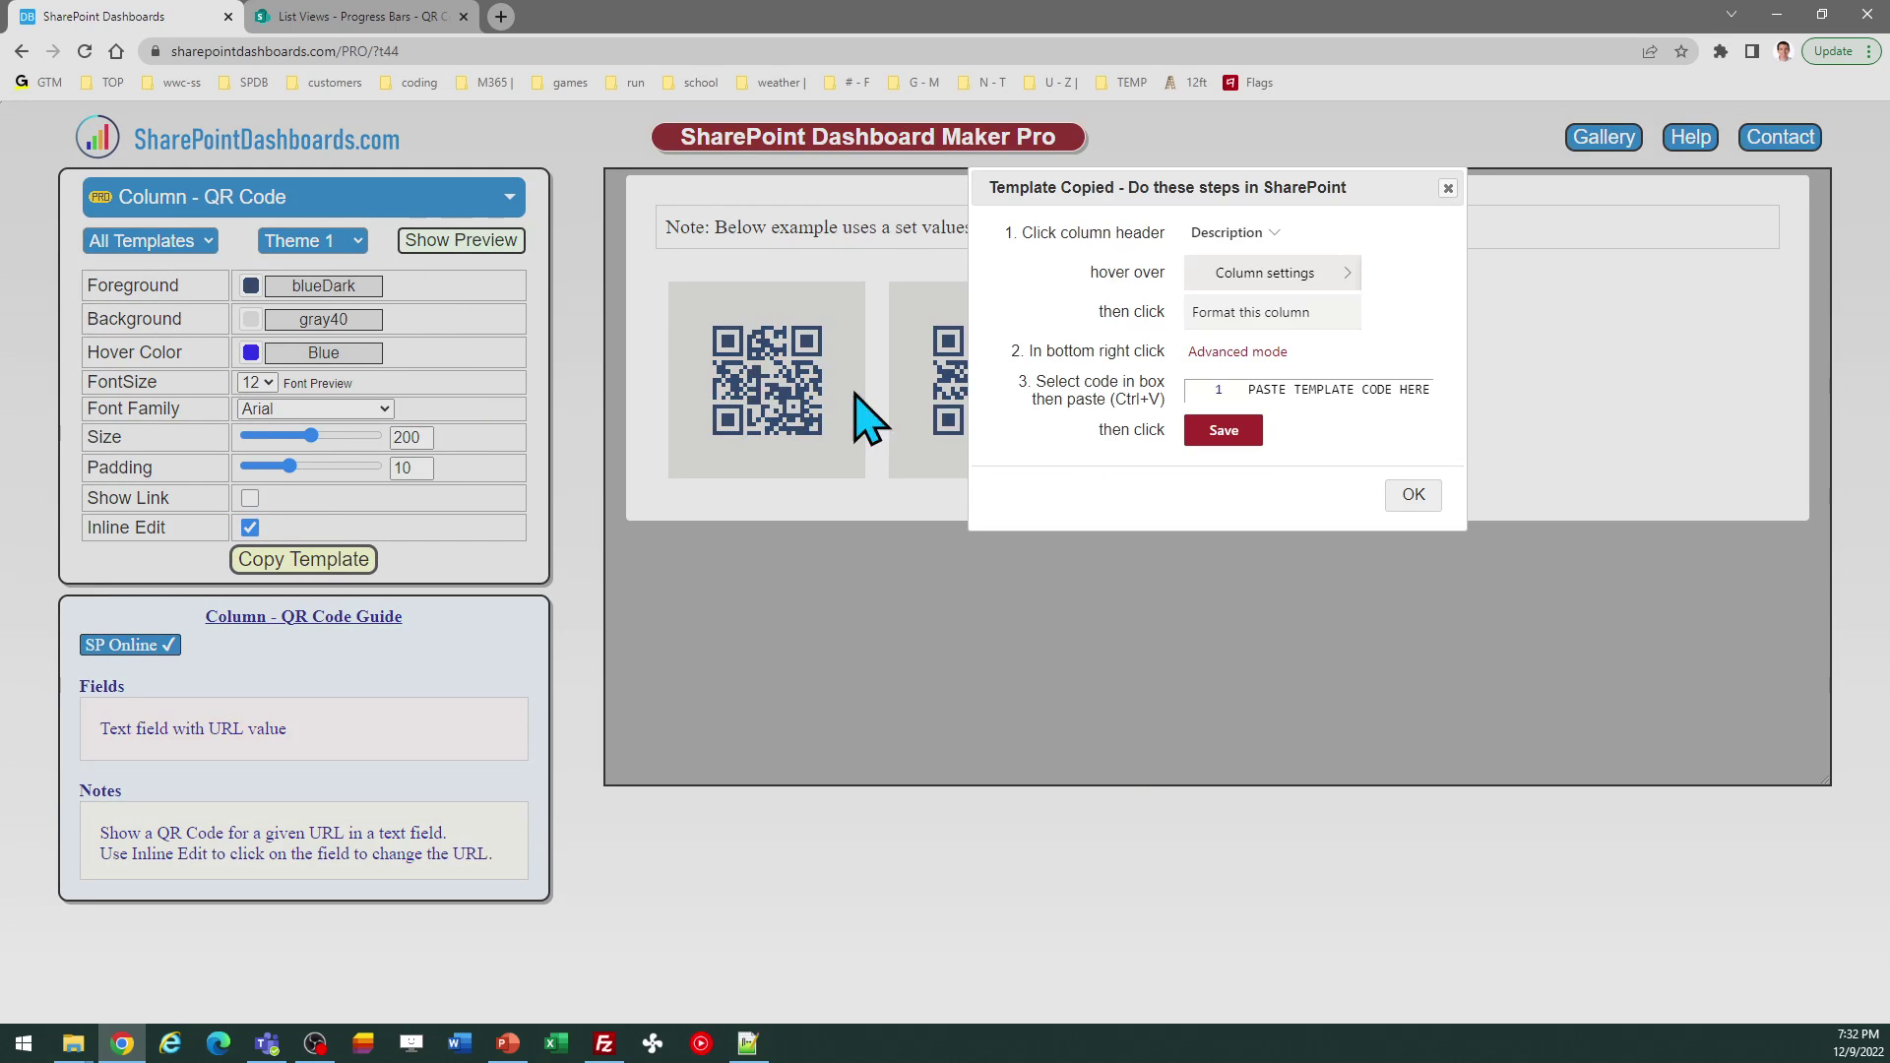
click(1414, 495)
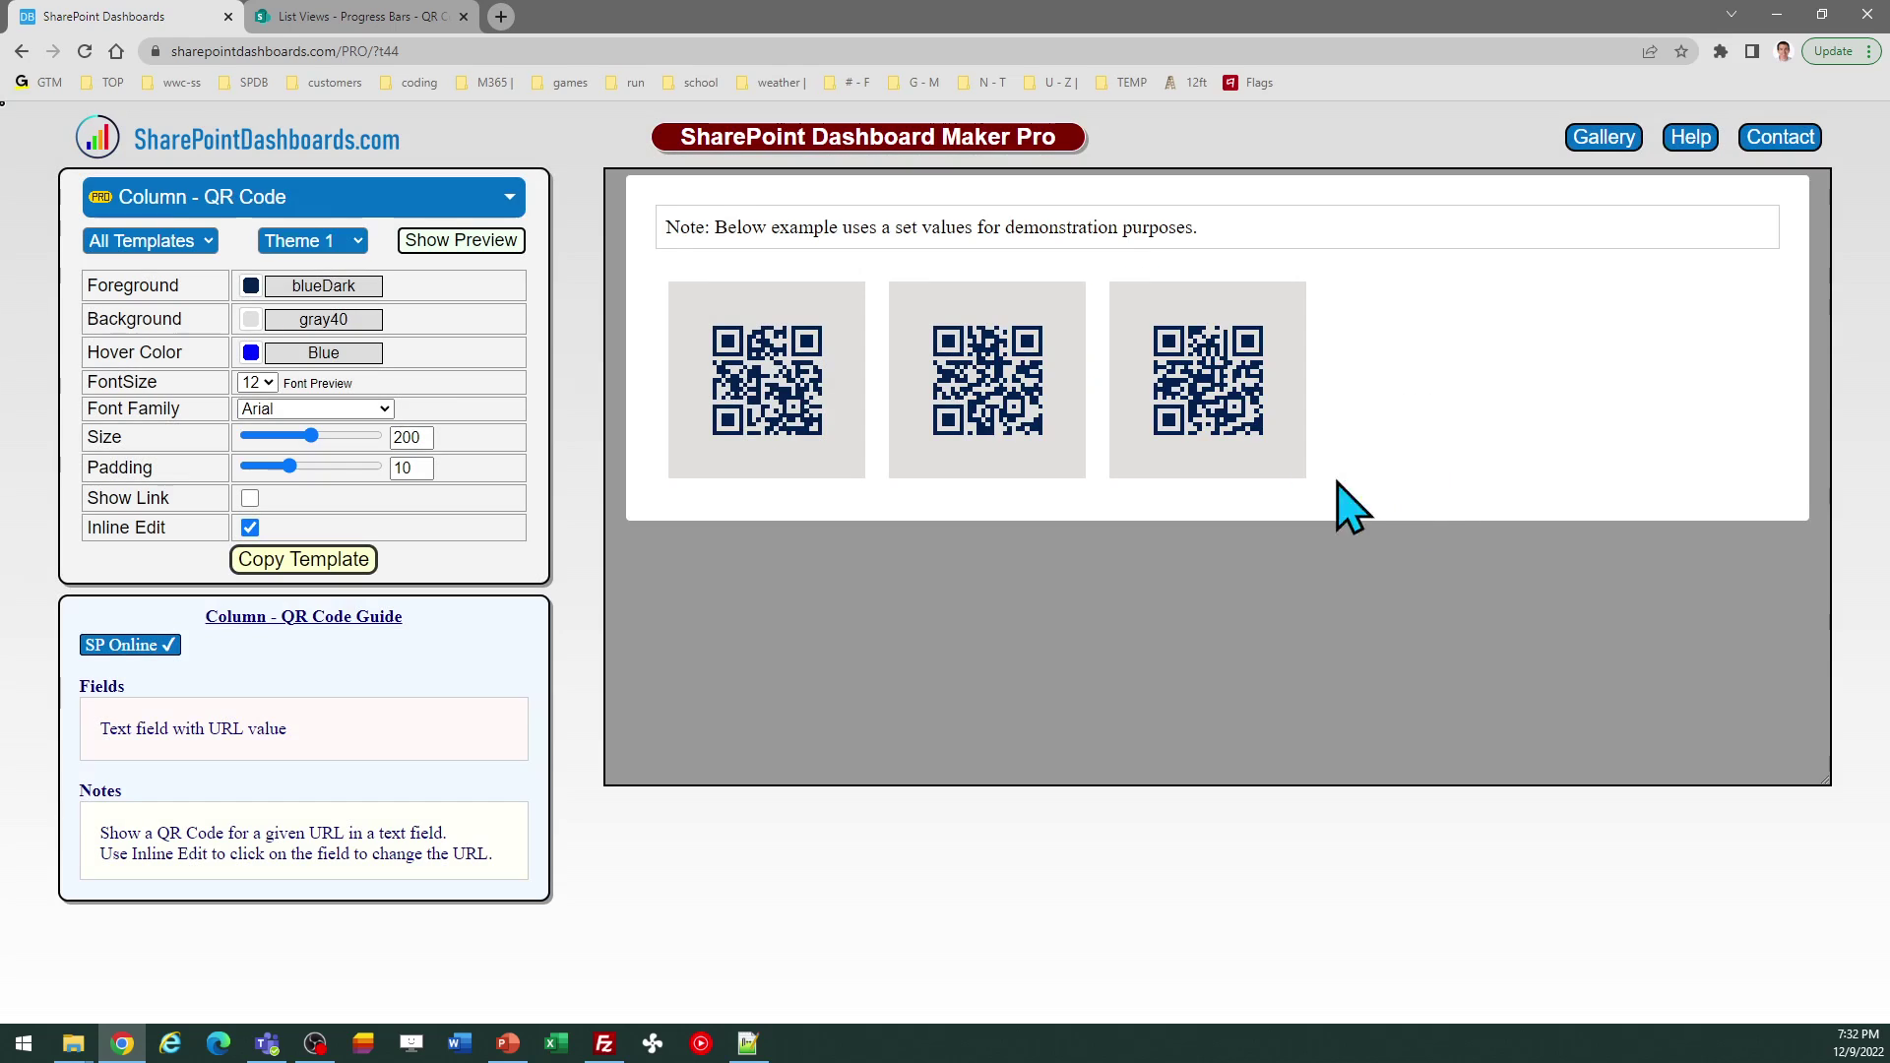
Step: Paste the blueDark-on-gray40 template JSON into the URL column format and save it
click(403, 17)
click(1732, 726)
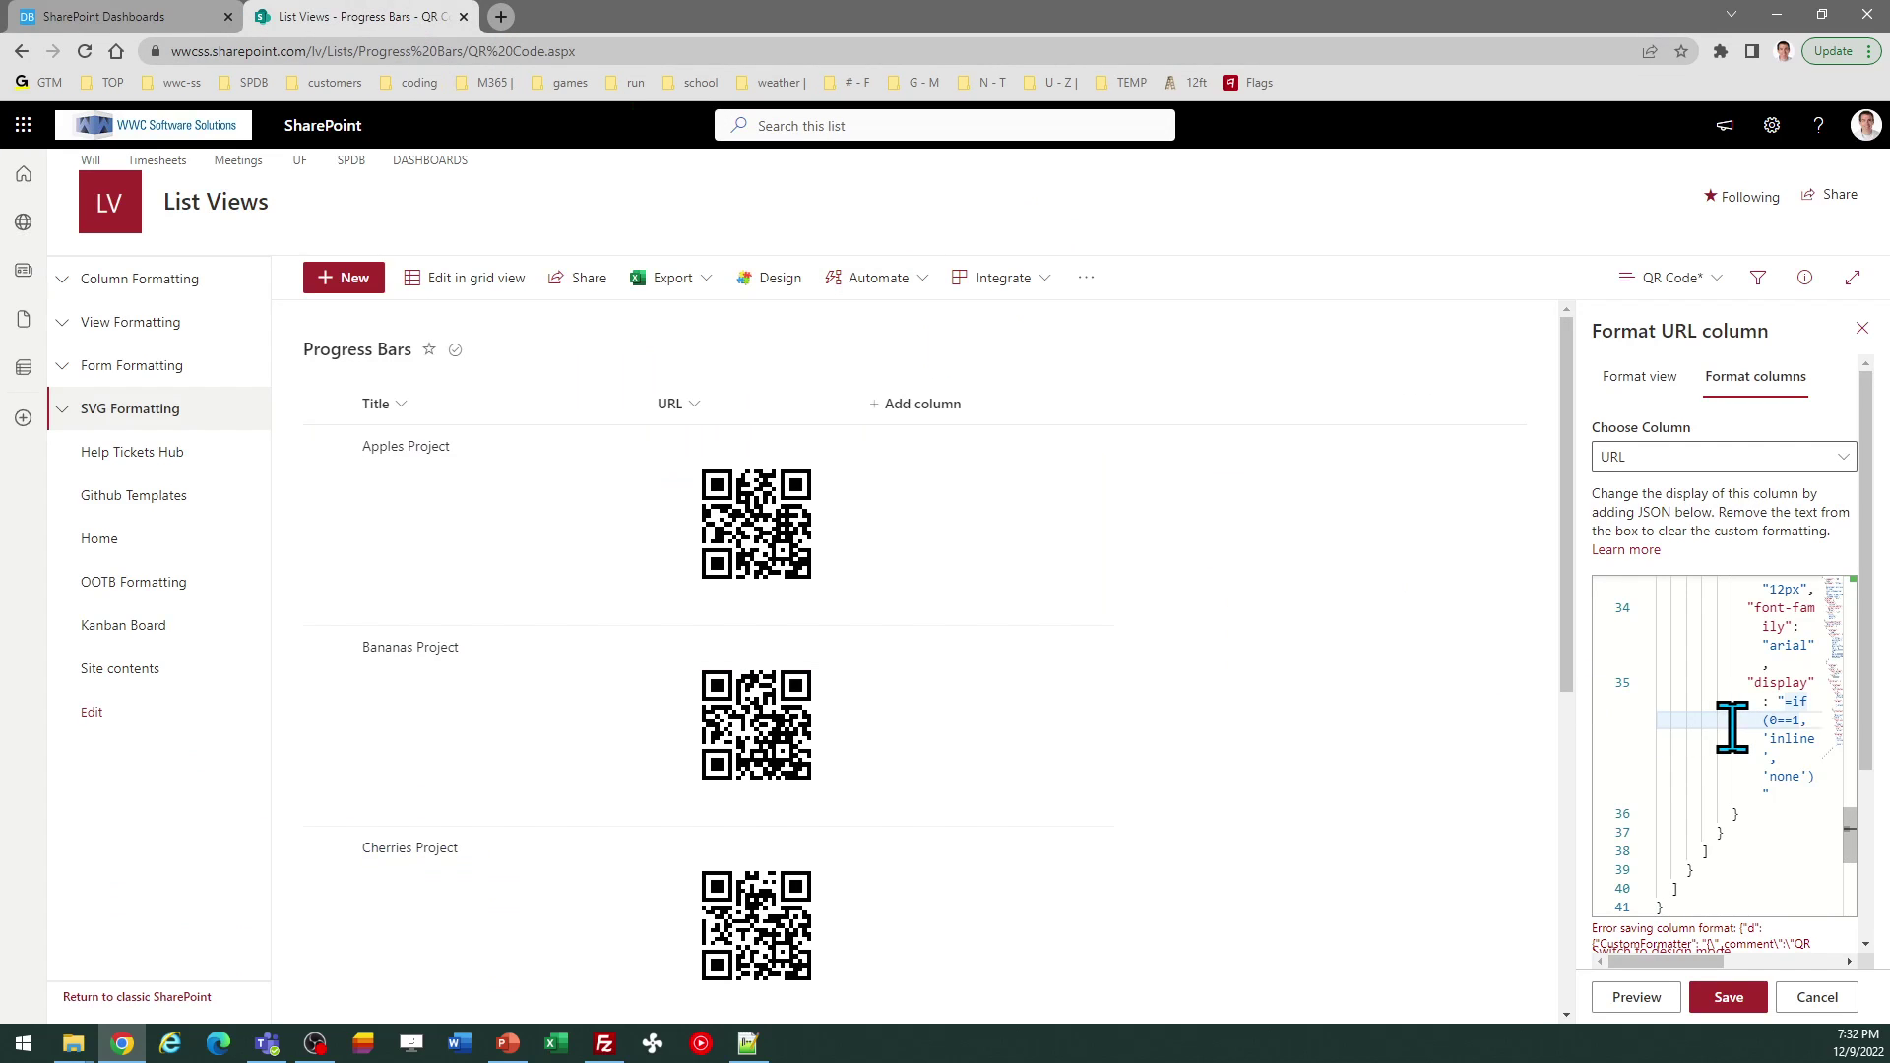
key(ctrl+a)
key(ctrl+v)
click(1730, 997)
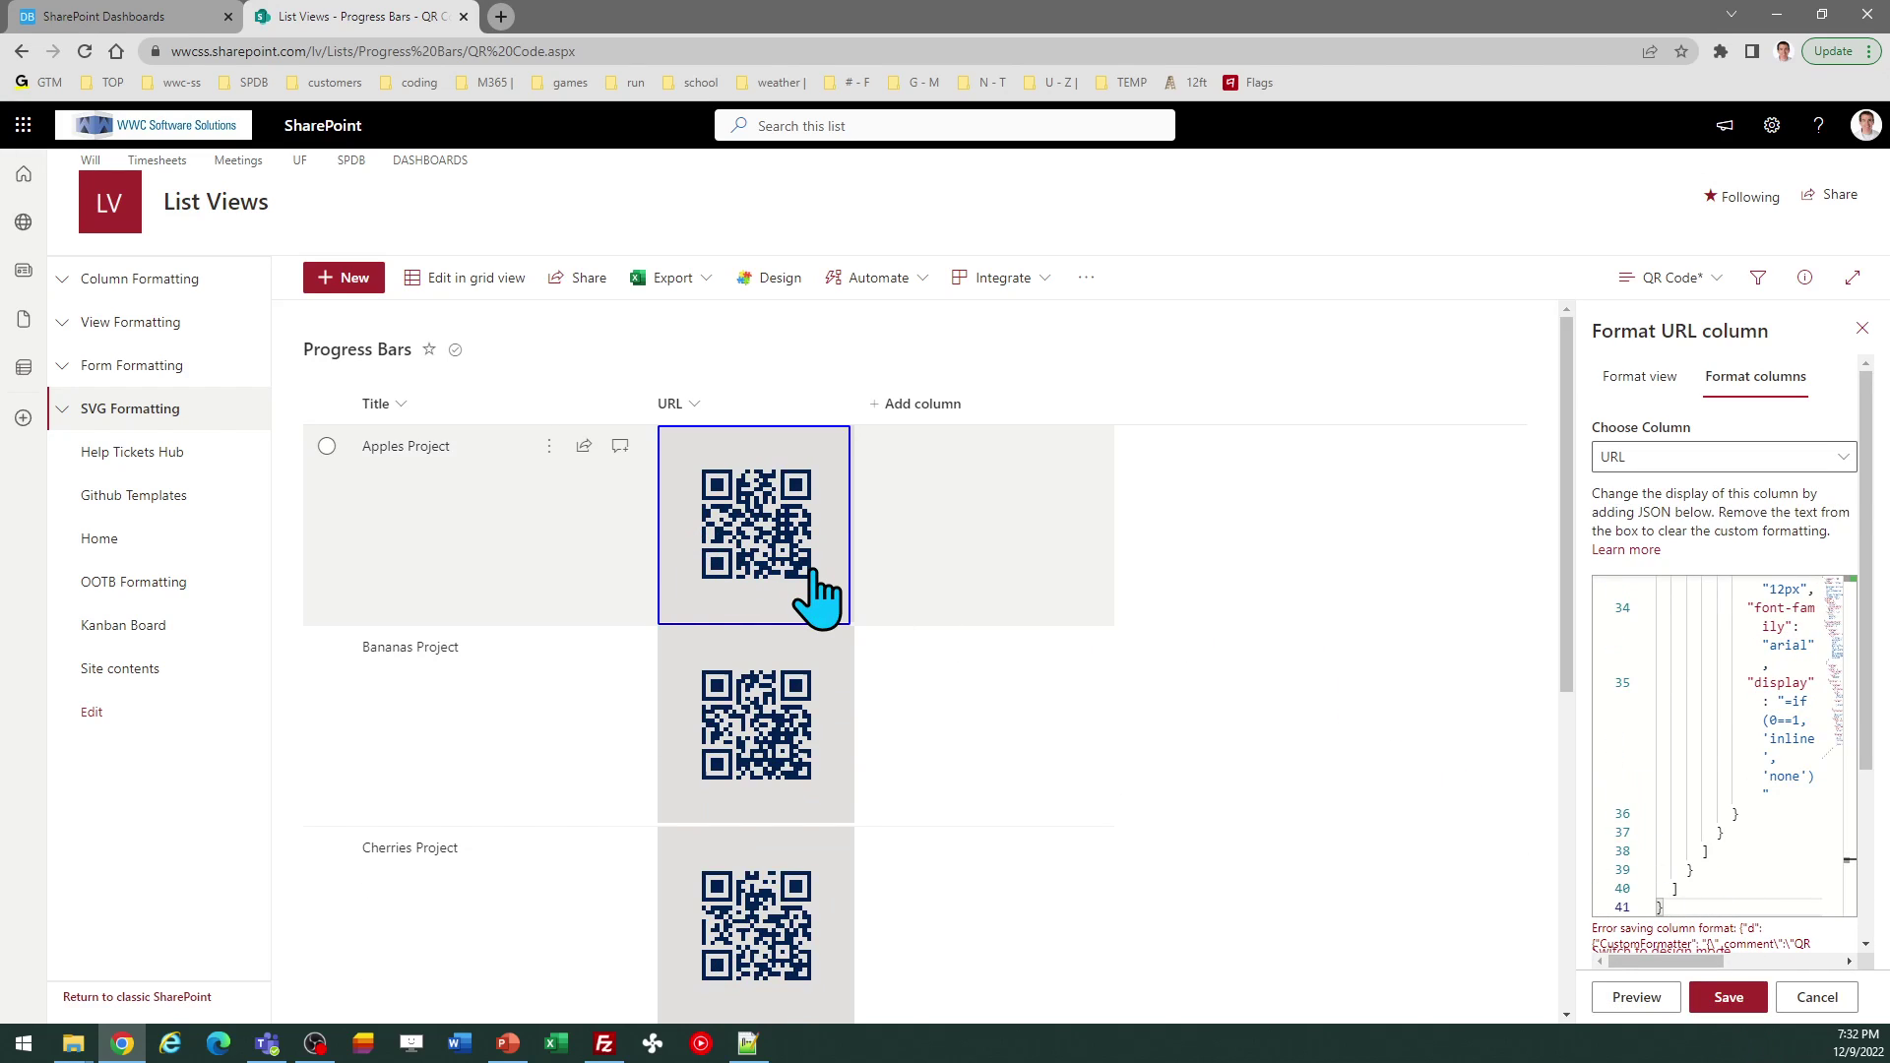
click(778, 610)
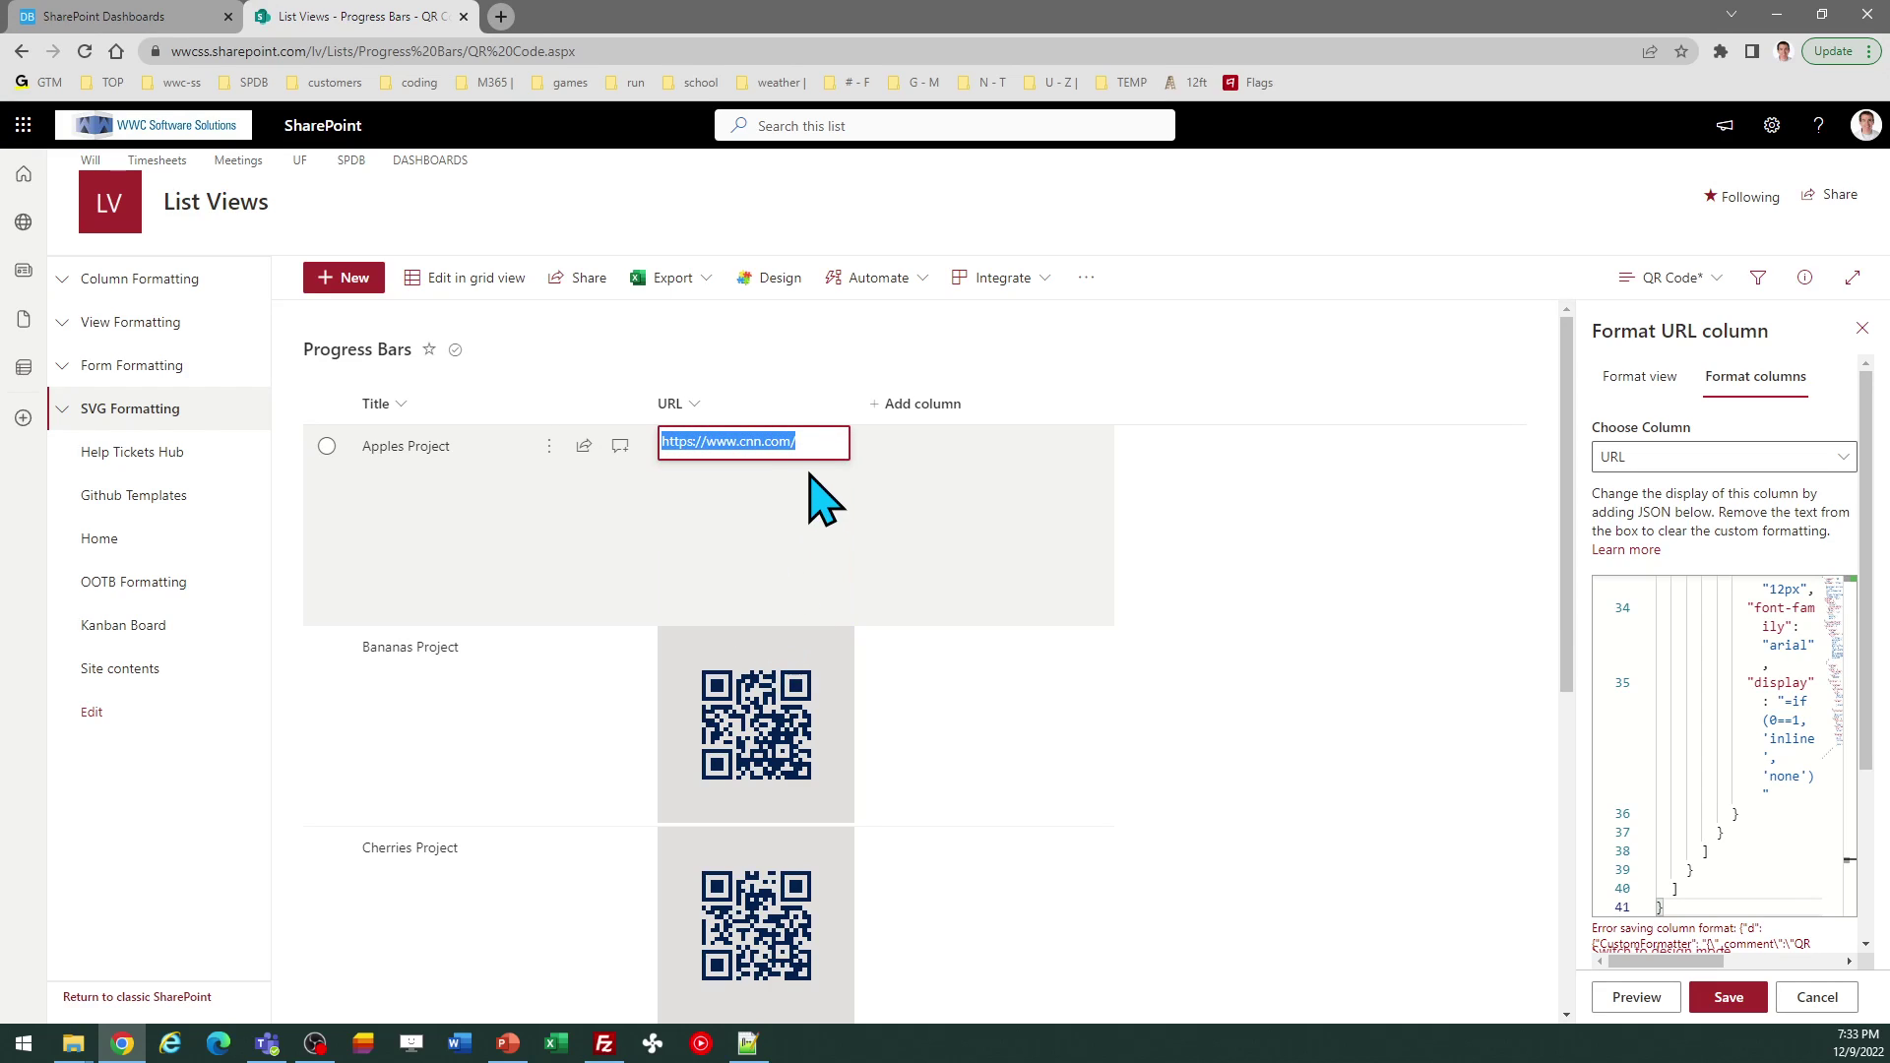
click(761, 441)
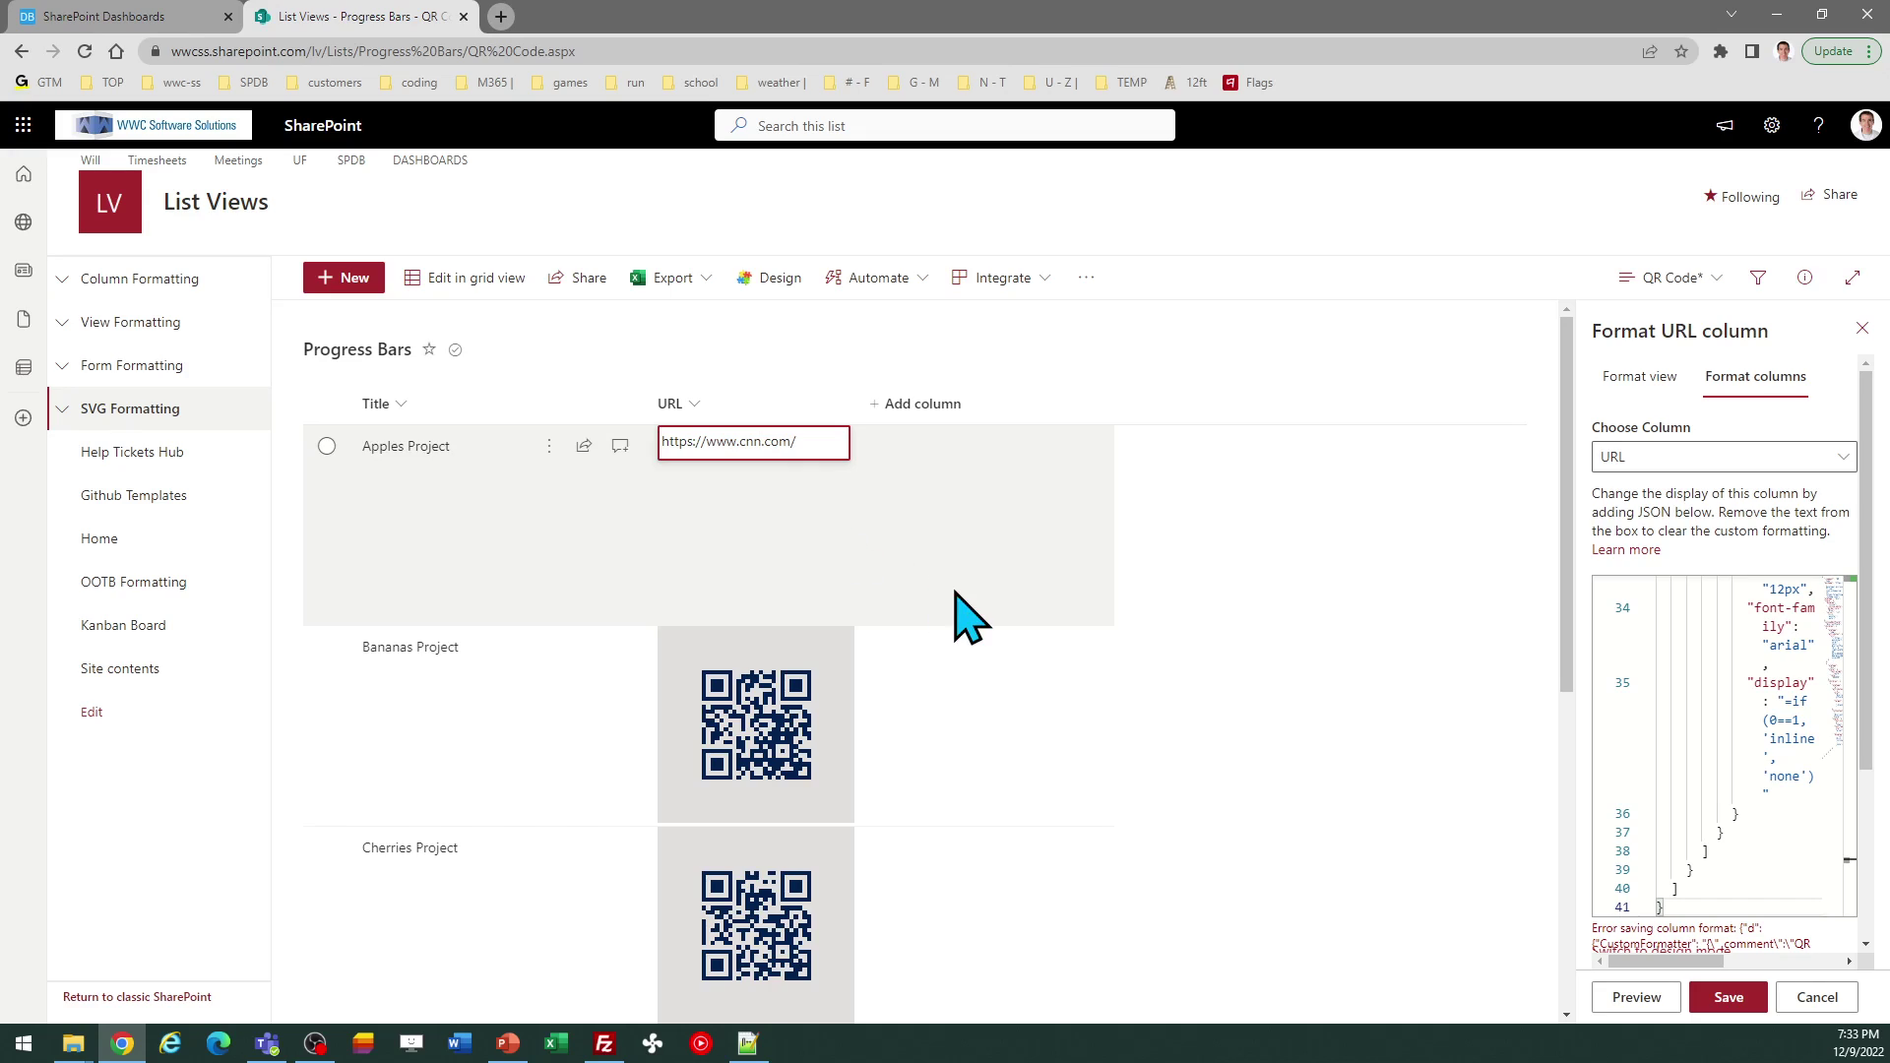
key(BackSpace)
key(BackSpace)
key(BackSpace)
text(google)
key(Return)
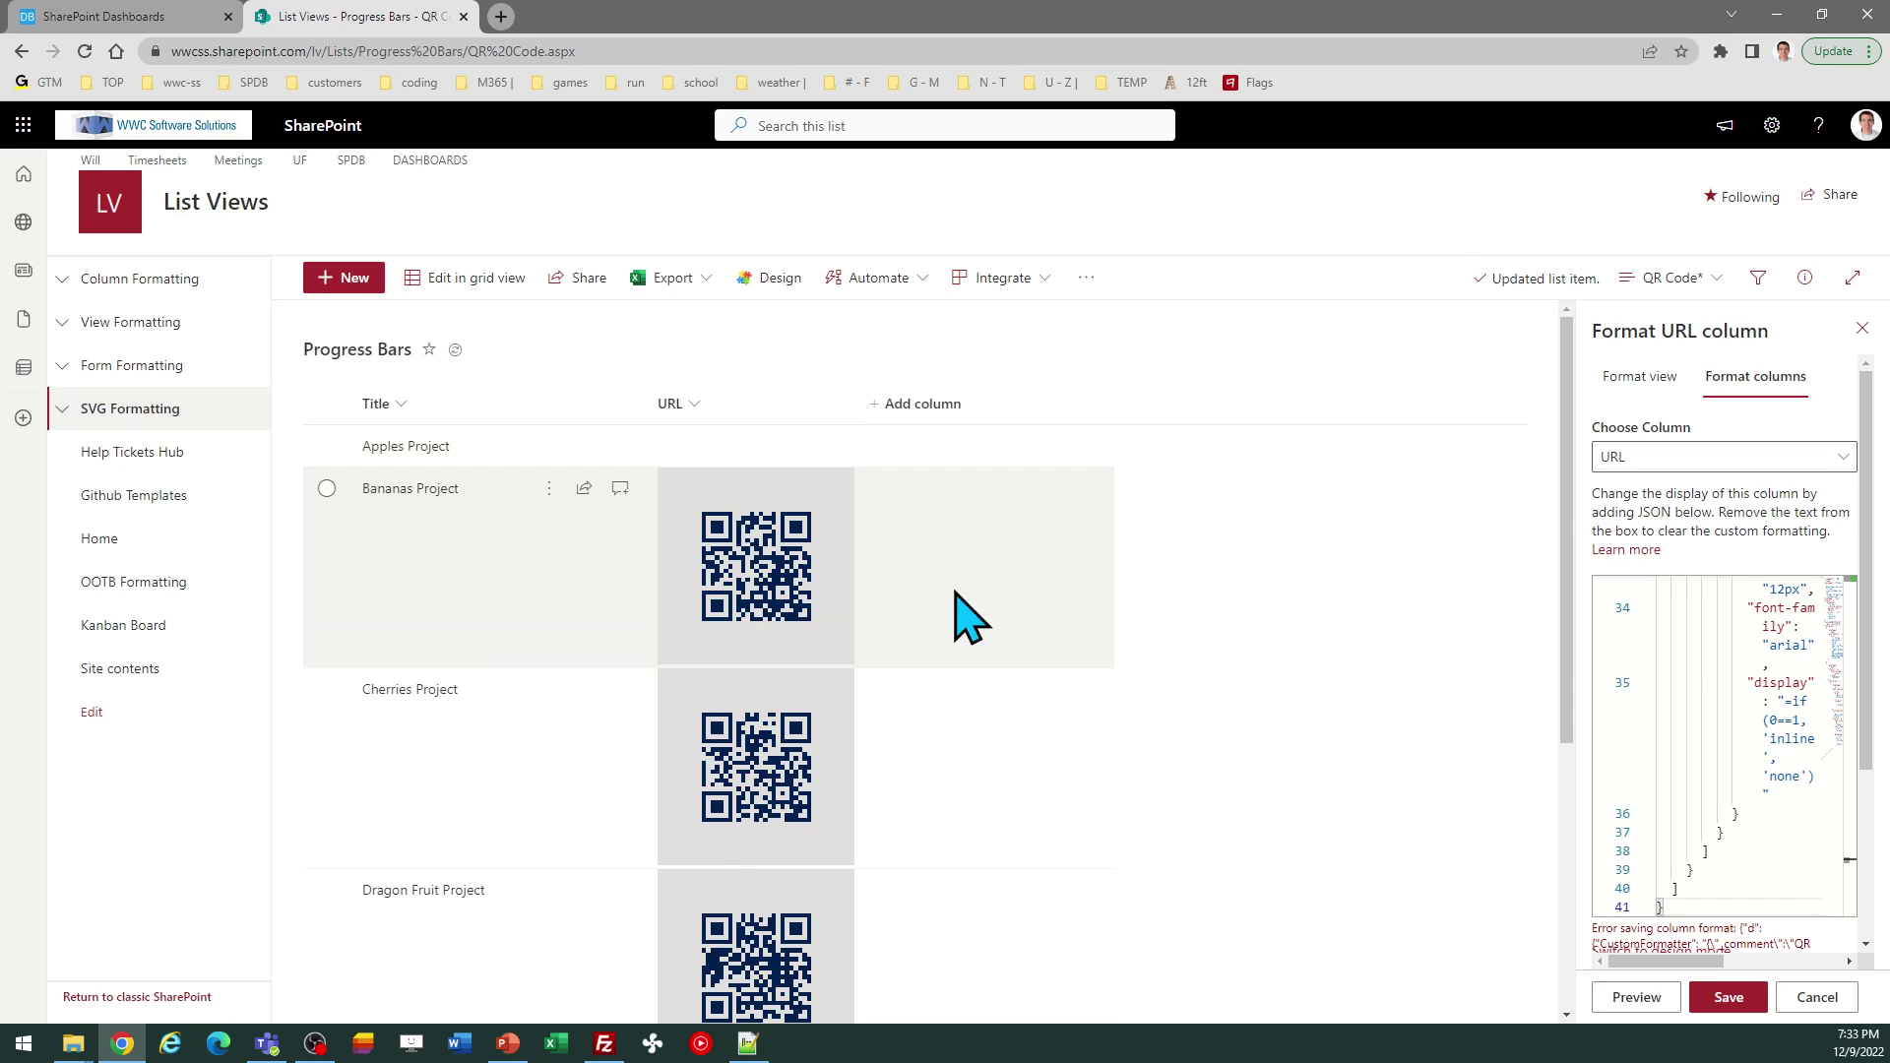
Step: Select the Bananas Project URL cell, then close the Format URL column pane
click(835, 672)
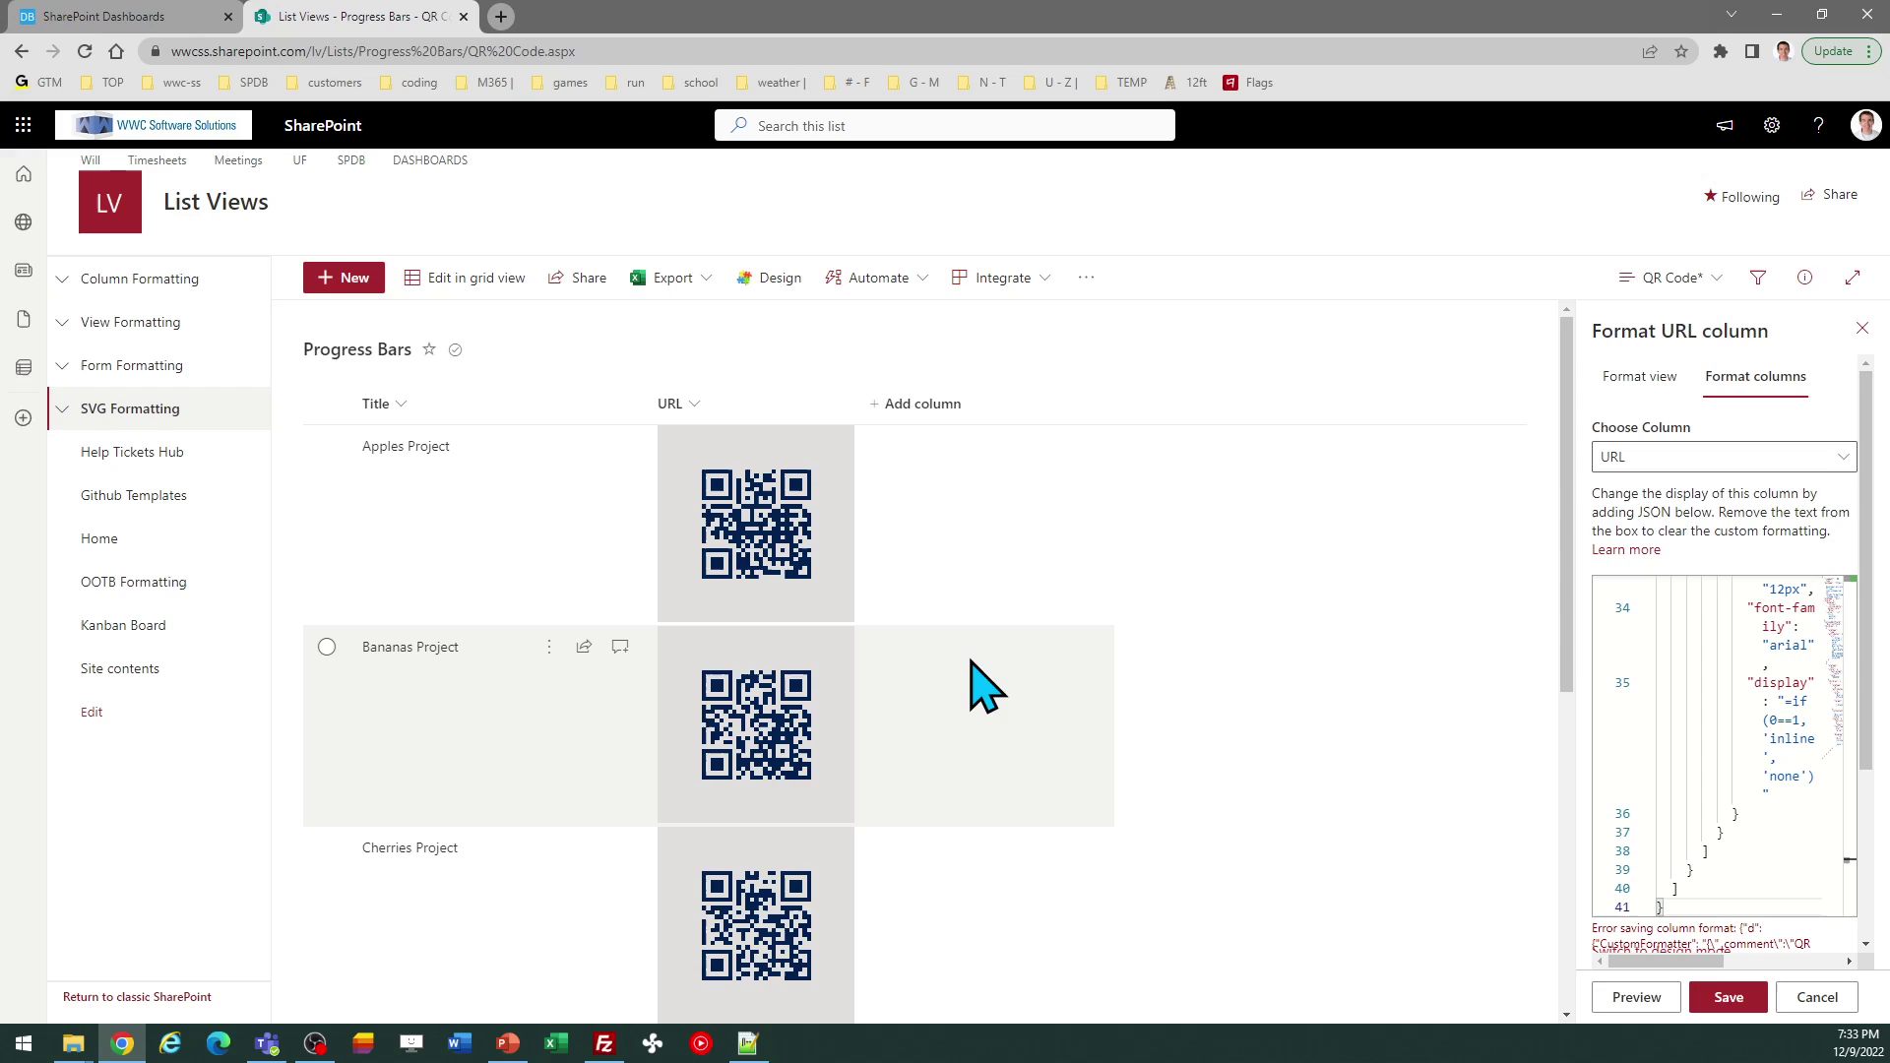
click(1861, 328)
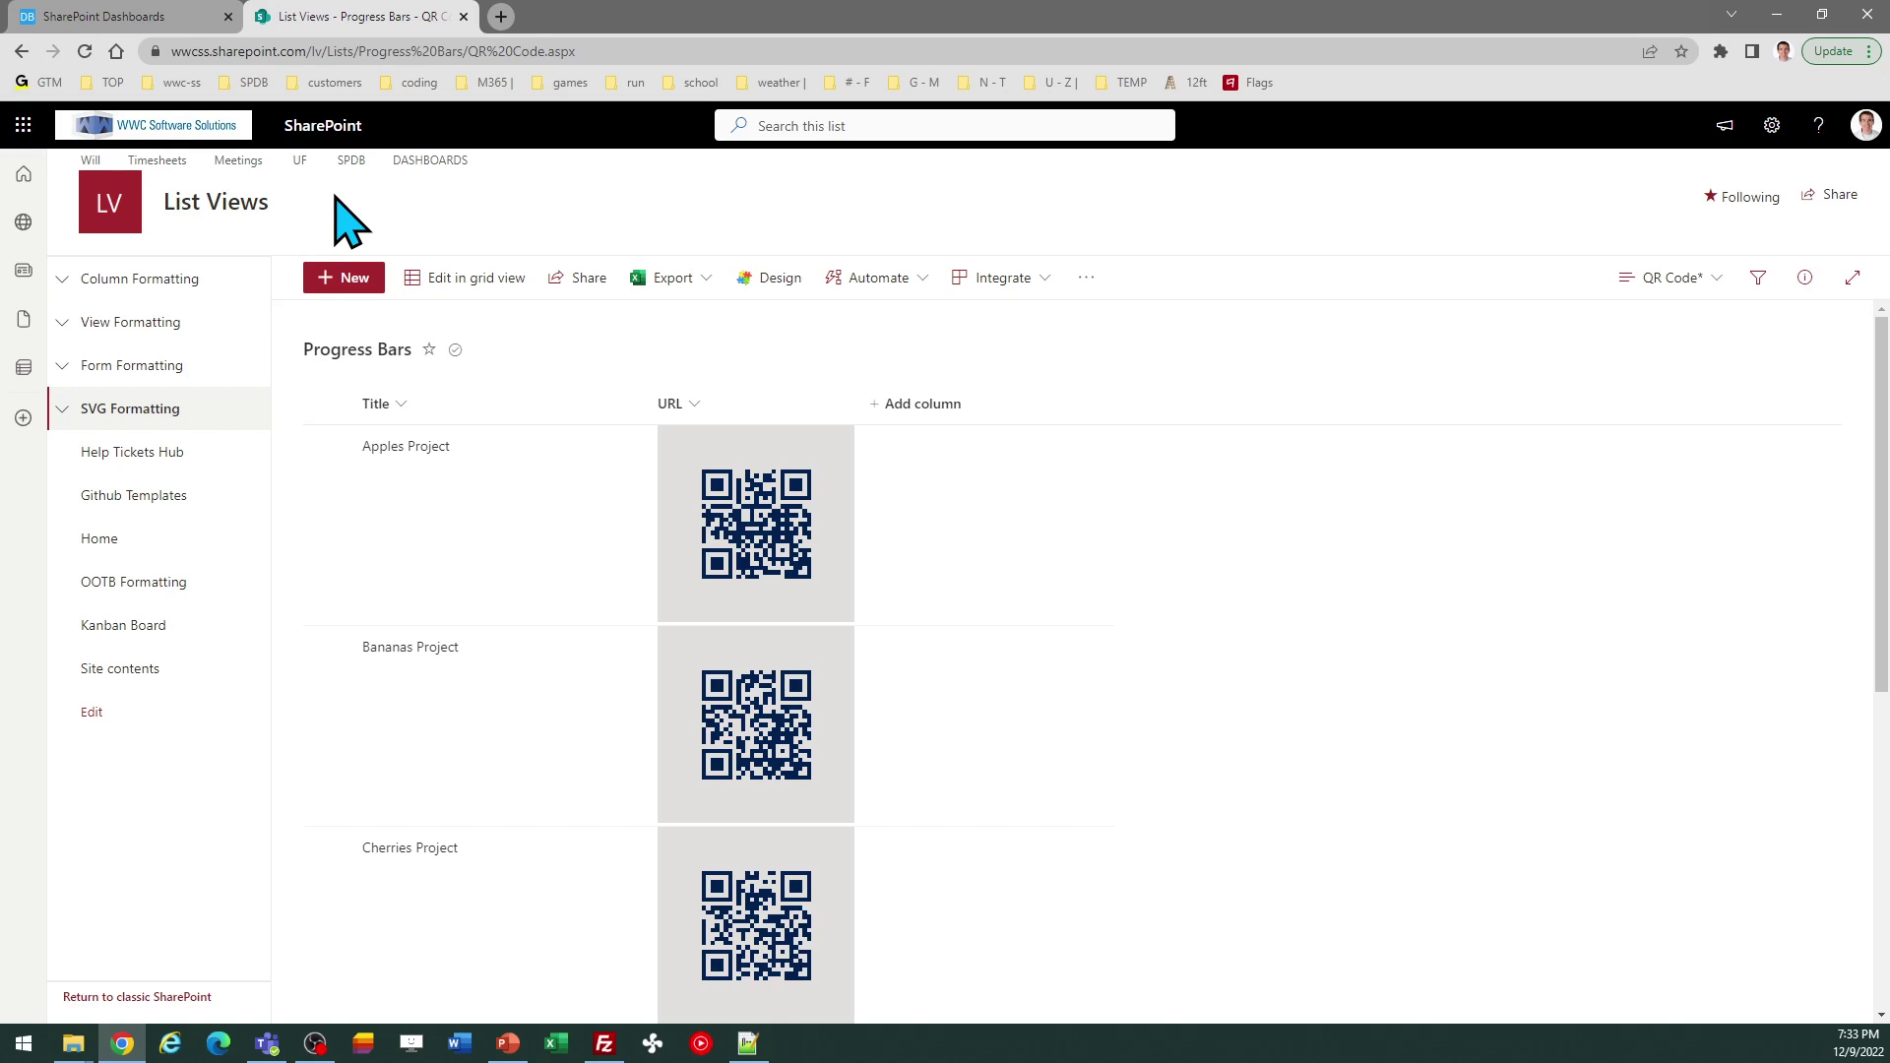
Step: Return to the Dashboard Maker Pro QR Code template page showing navy codes on gray tiles
click(138, 19)
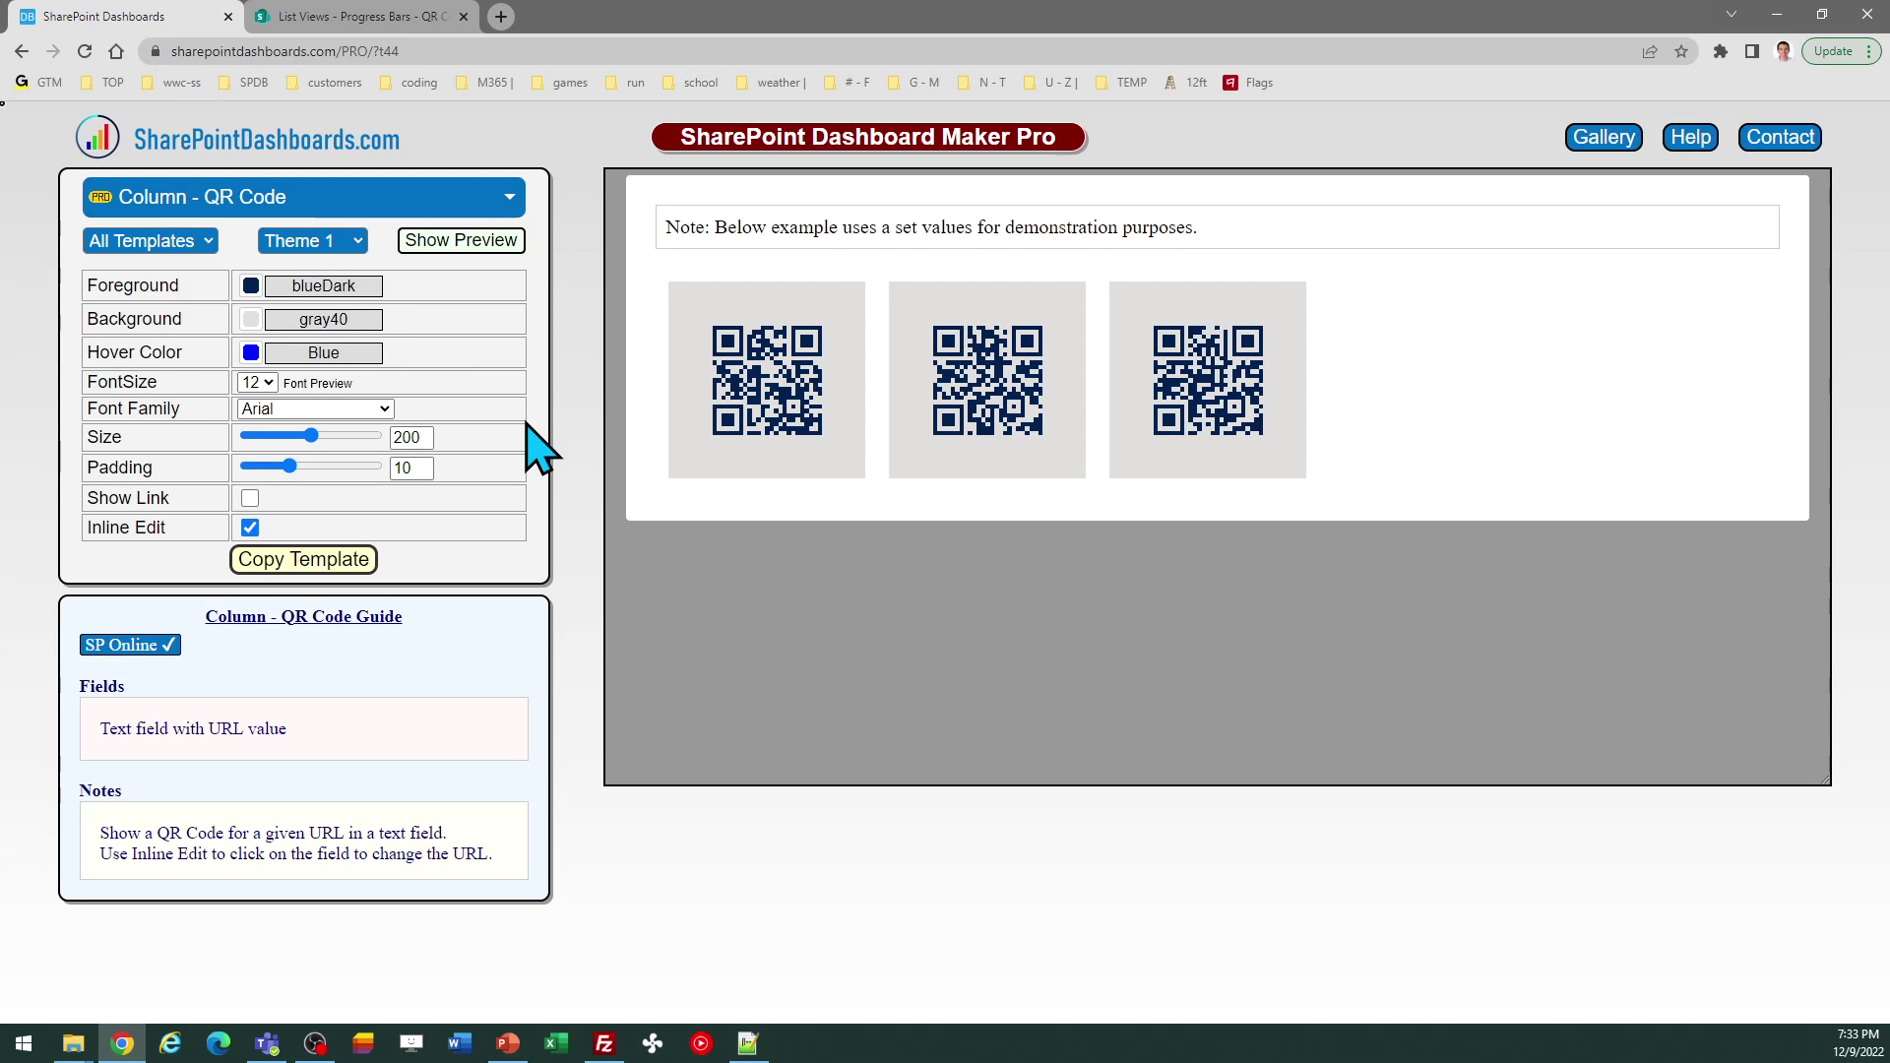